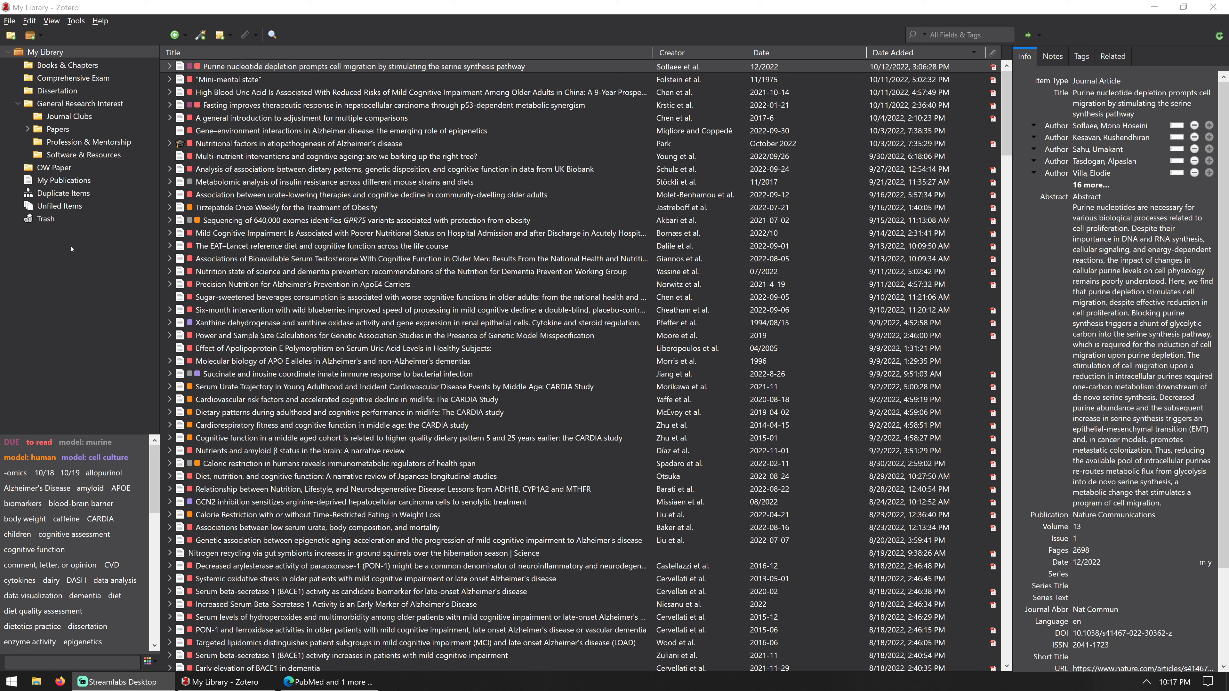
- Create a new Book item in the library with the title "Goodnight Moon"
click(185, 35)
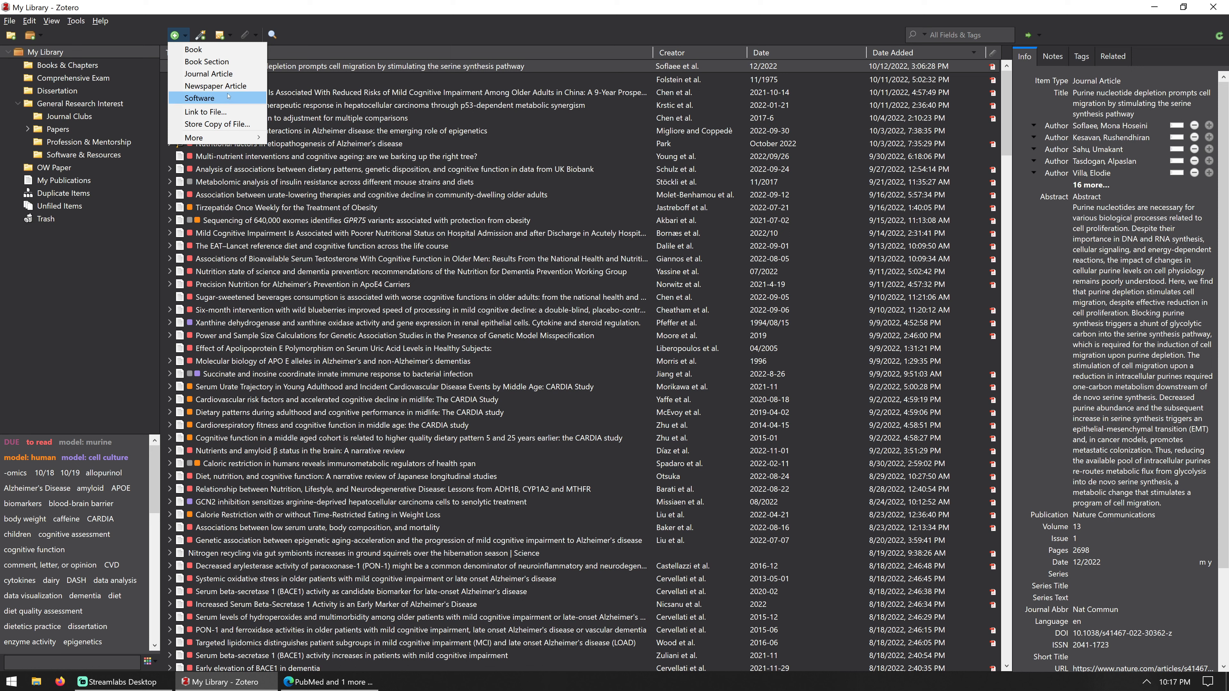
mouse_move(220, 137)
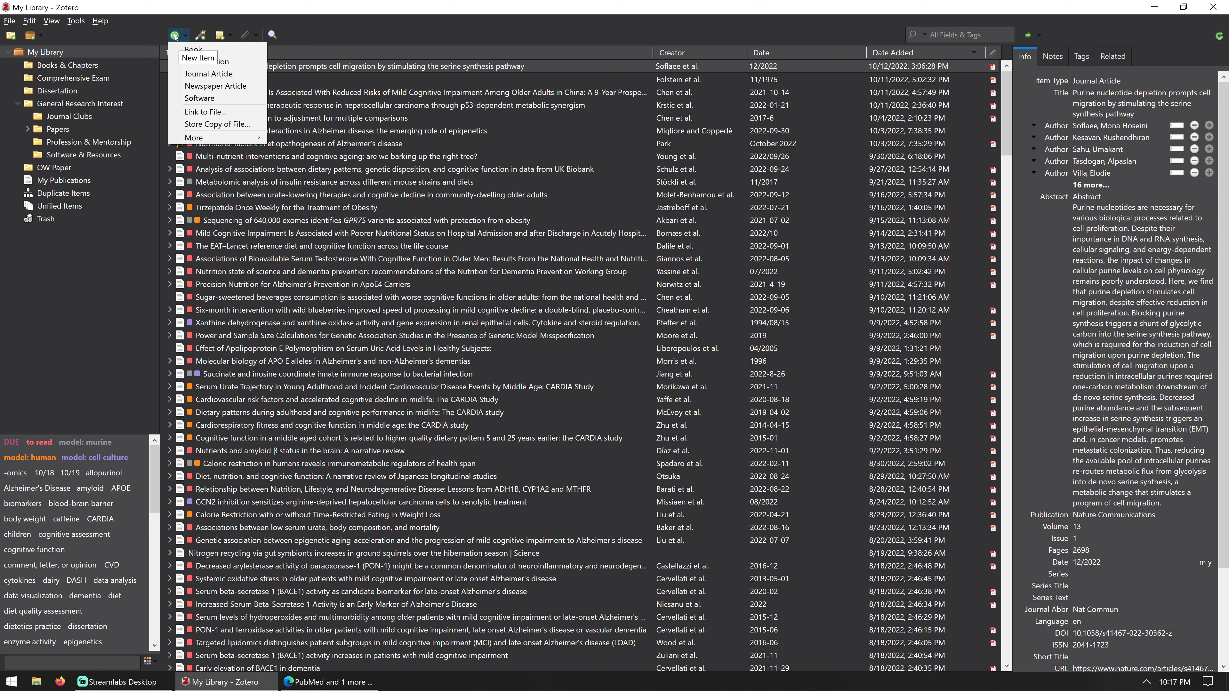
click(193, 50)
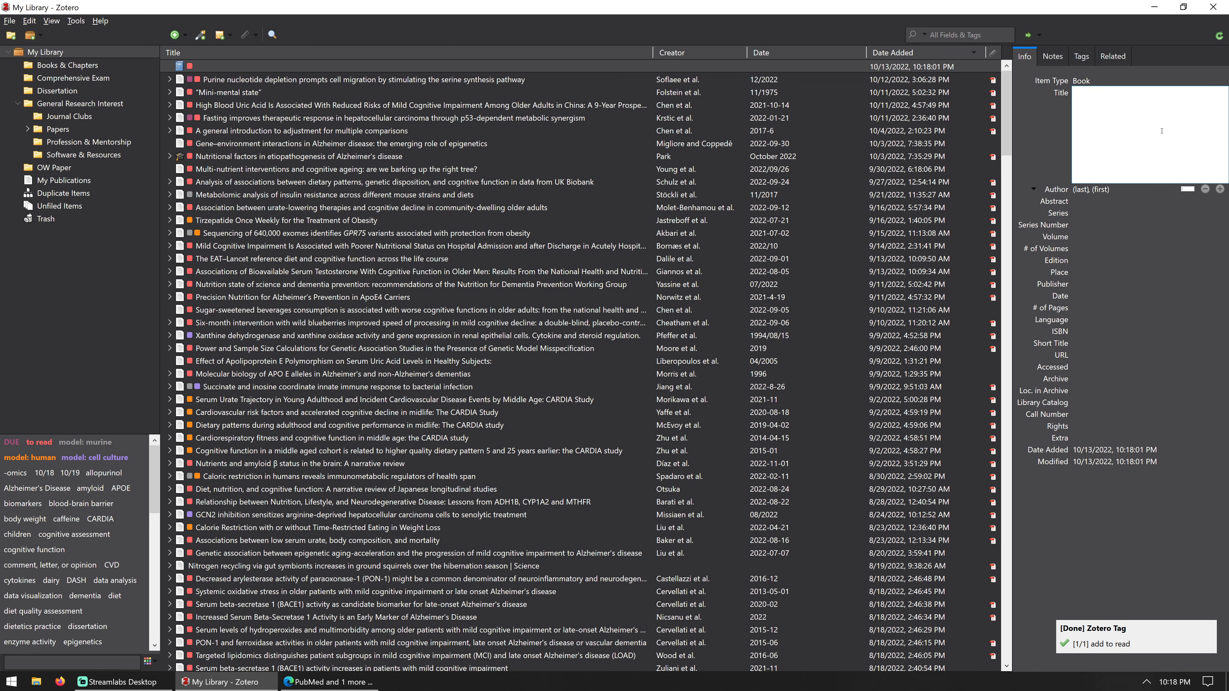
text(Good)
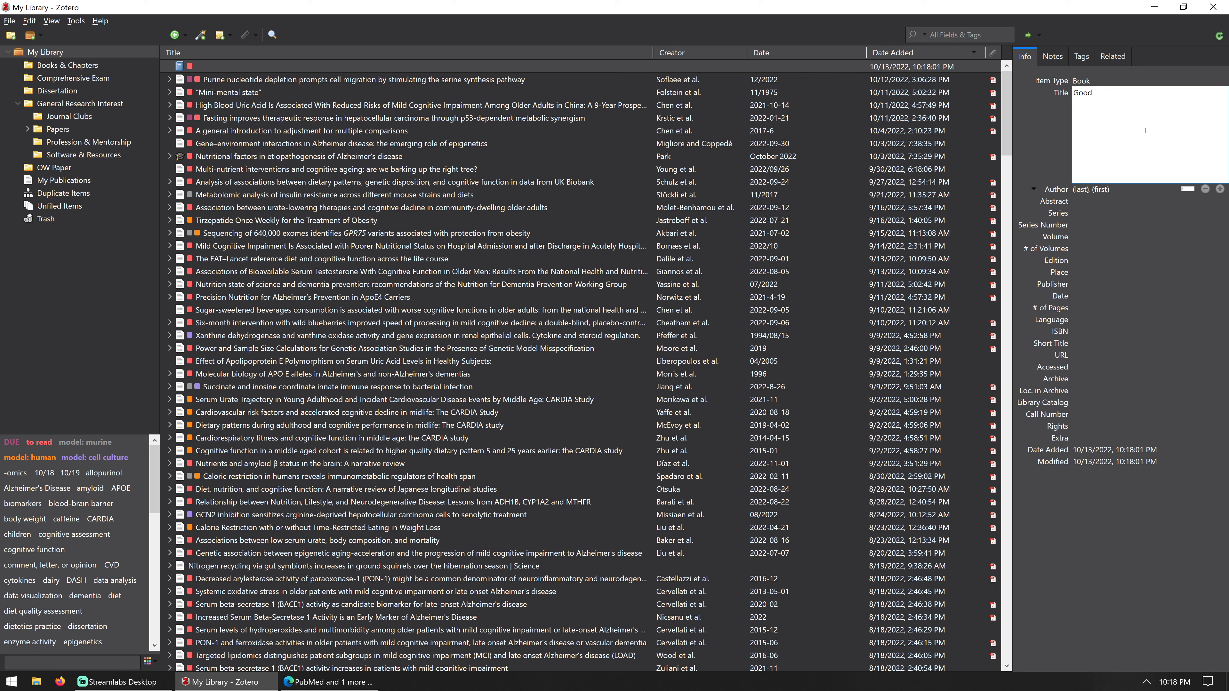
text(night Moon)
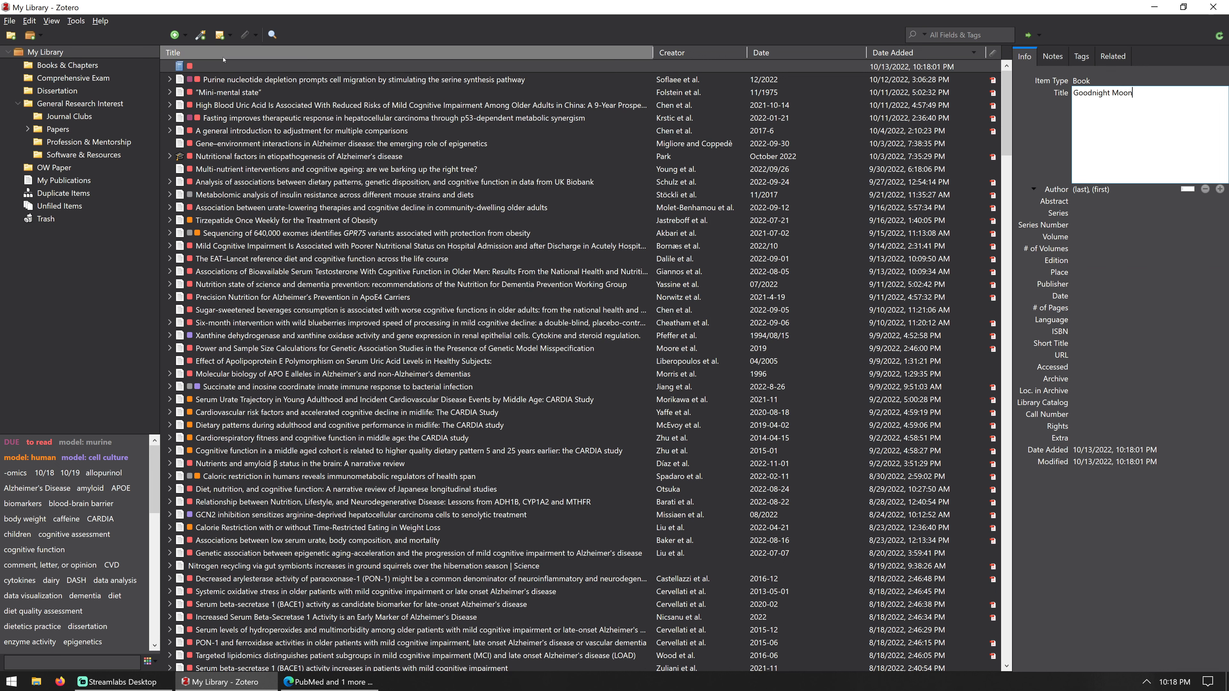
- Move the "Goodnight Moon" book item to the trash
right_click(204, 66)
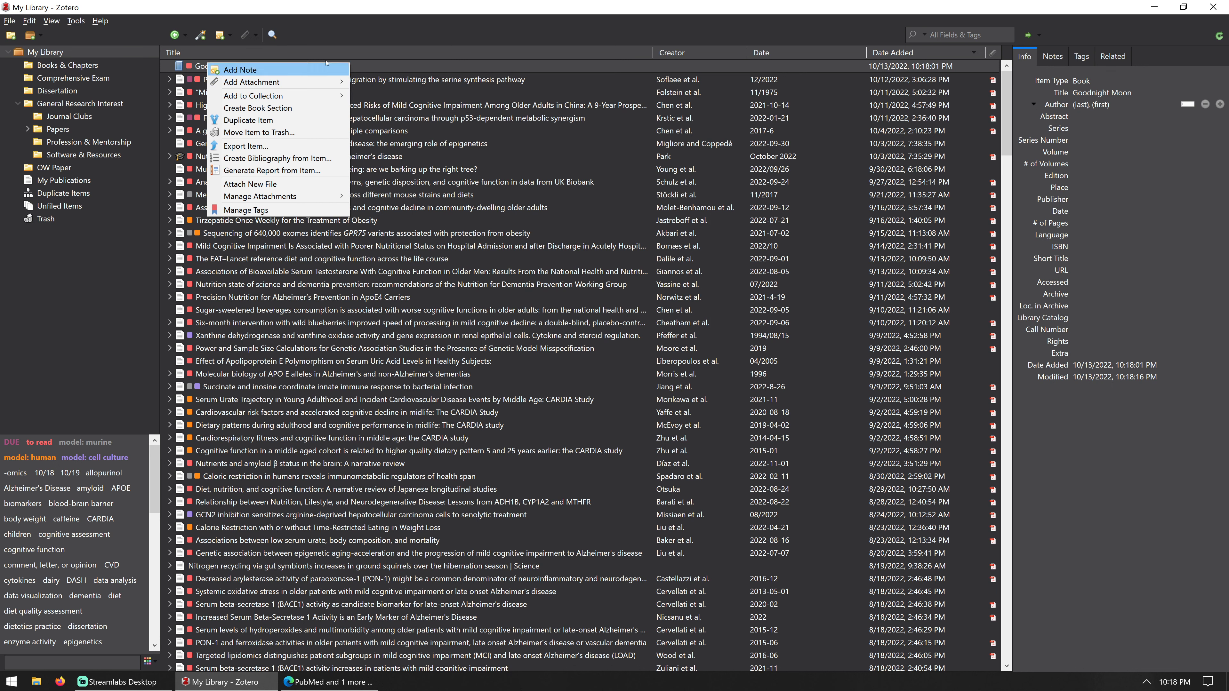
click(267, 133)
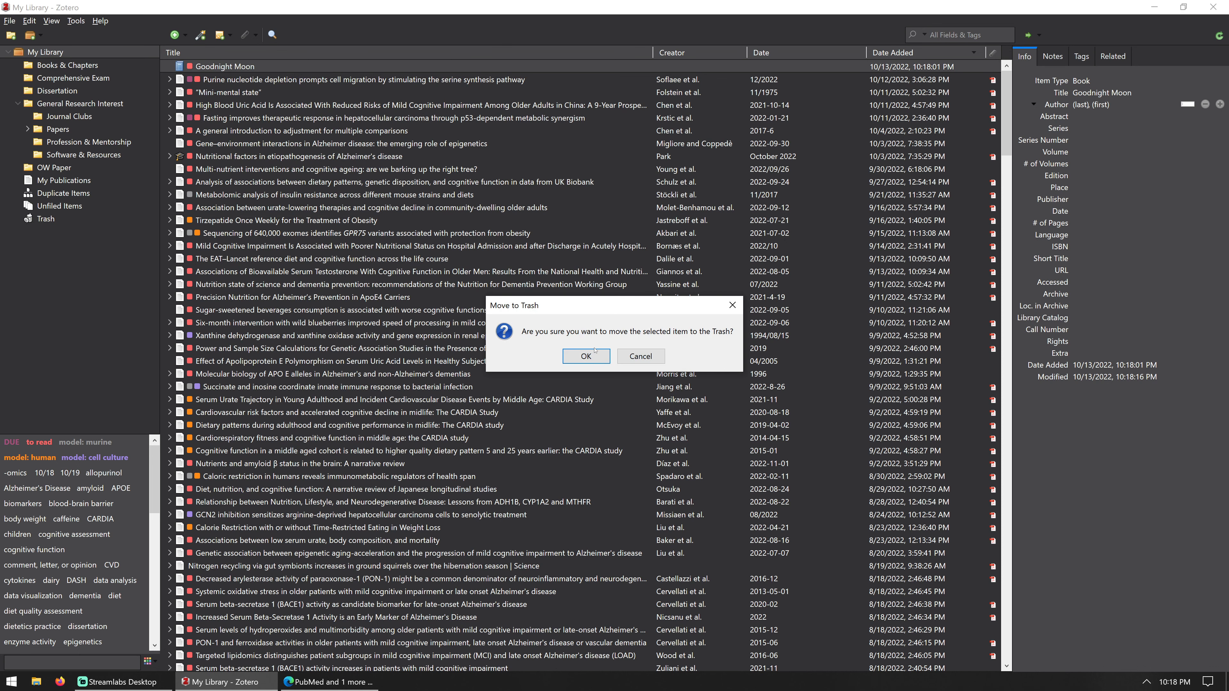
click(596, 357)
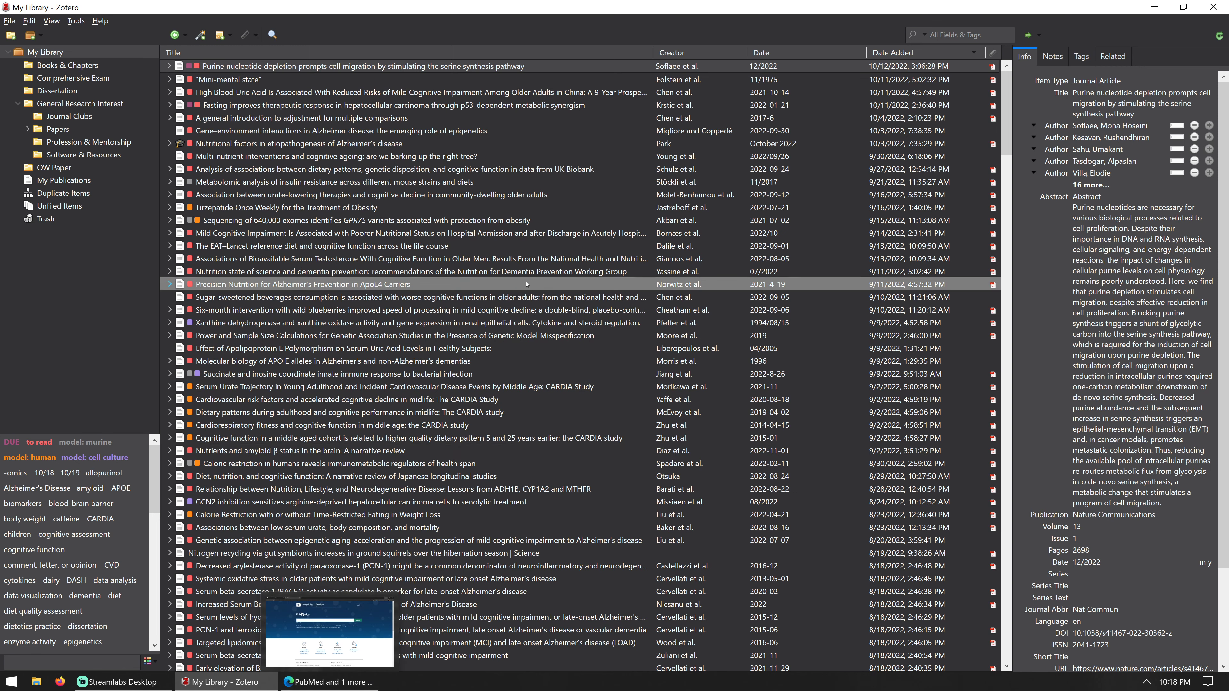
- Switch to the browser and search PubMed for "nutrition and cognitive decline"
key(alt+Tab)
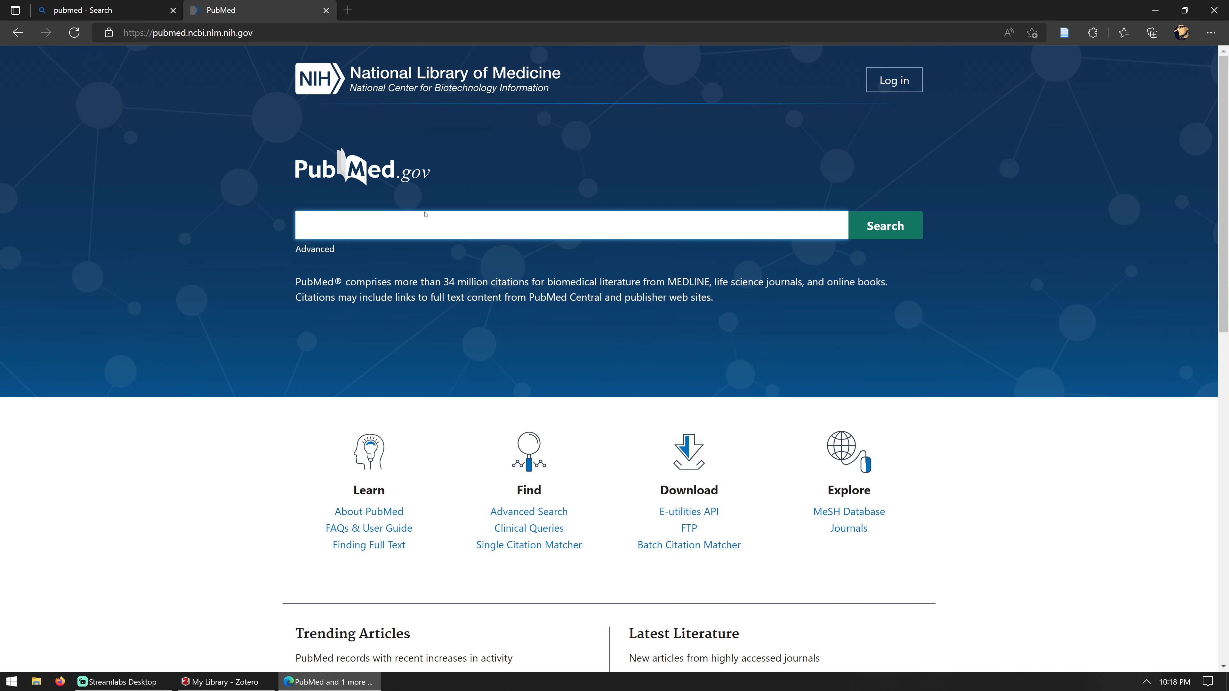
text(nutrition and cognitive decline)
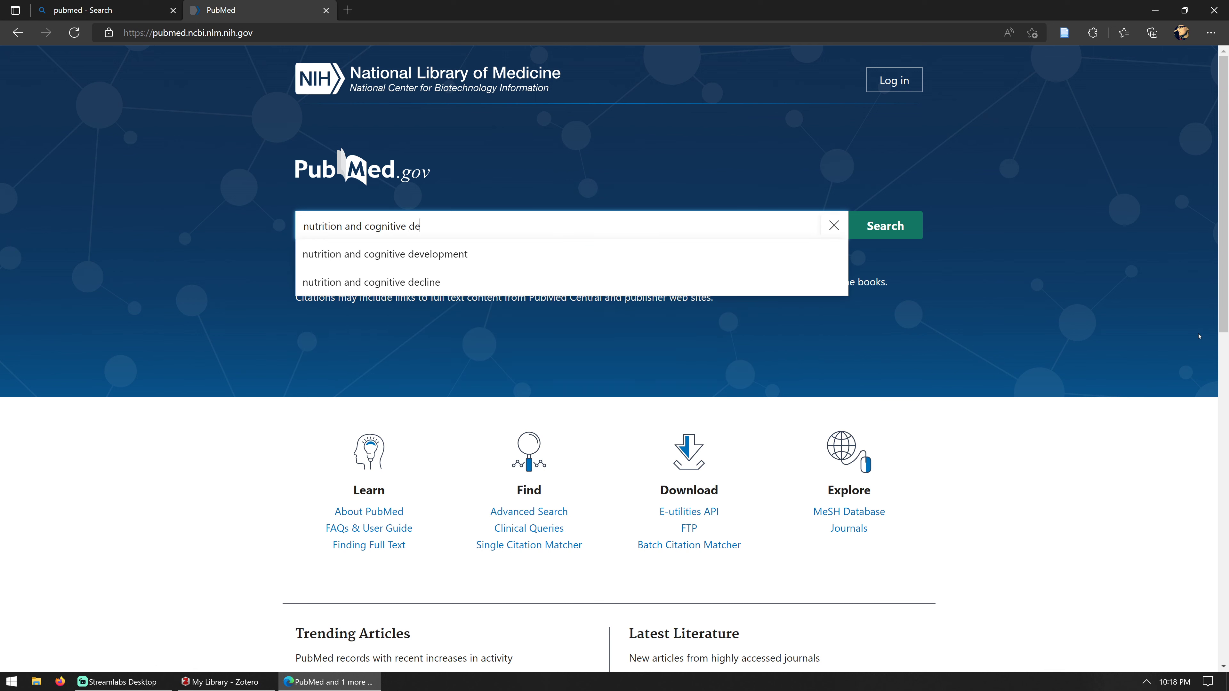
key(Return)
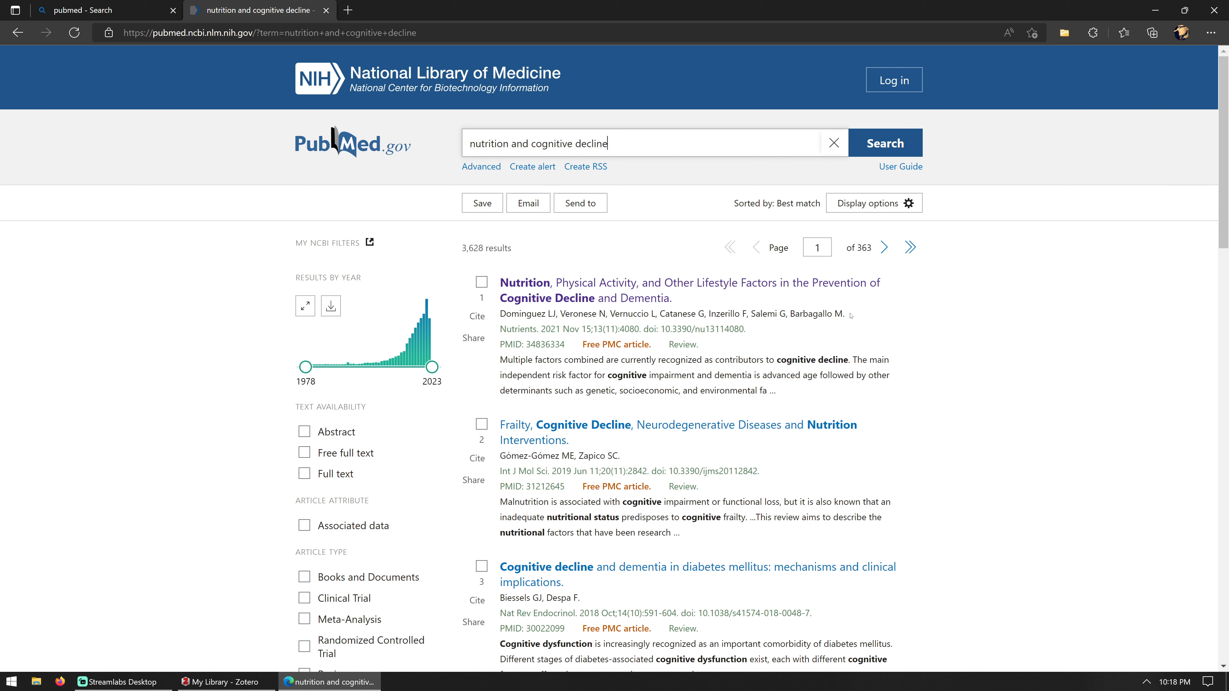
- Open the first search result's free PMC full text and skim through the article
click(614, 290)
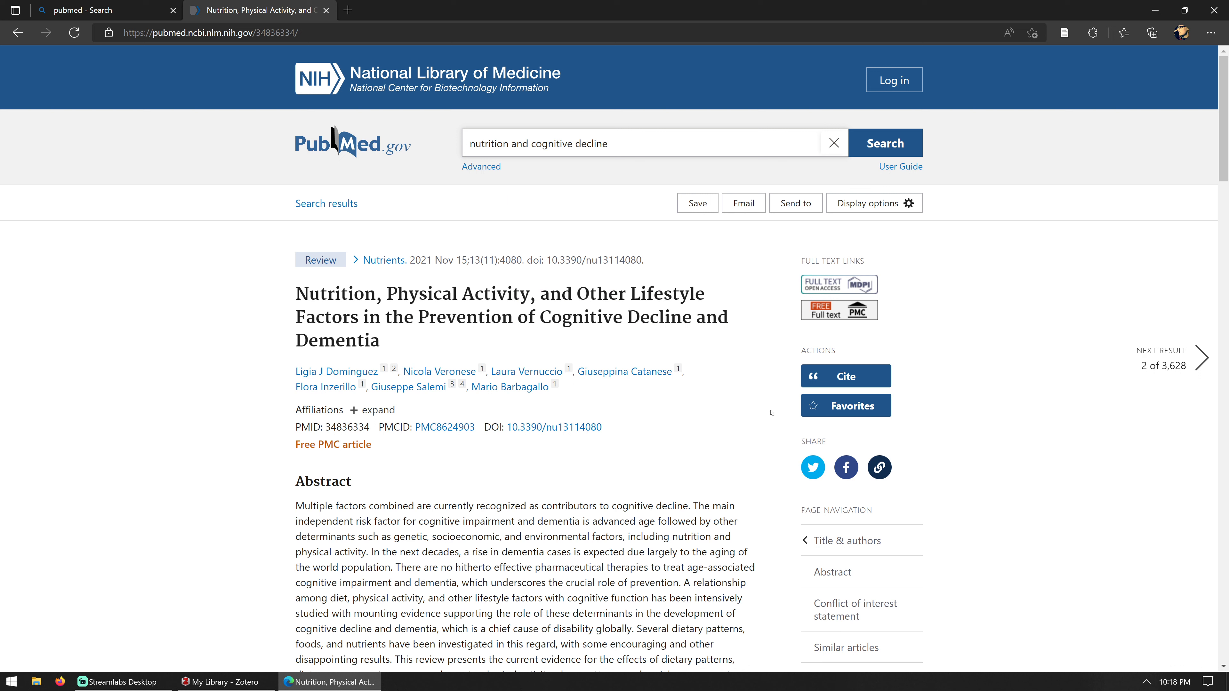
click(843, 310)
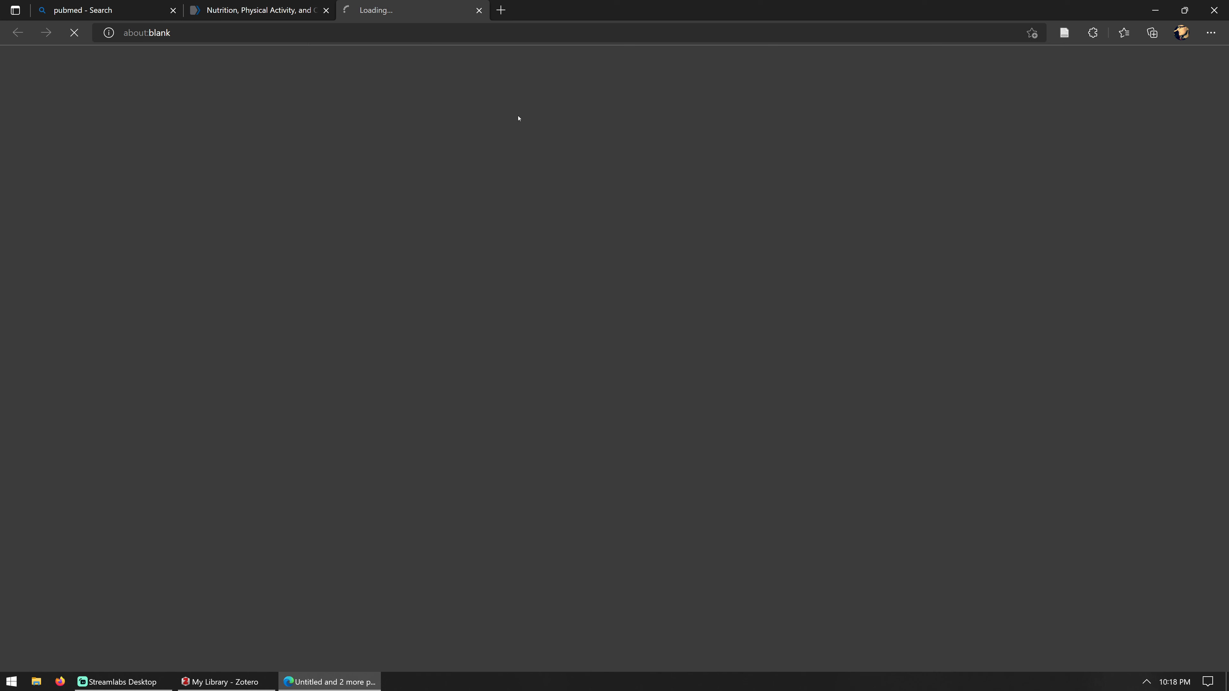
scroll(719, 328, down, 20)
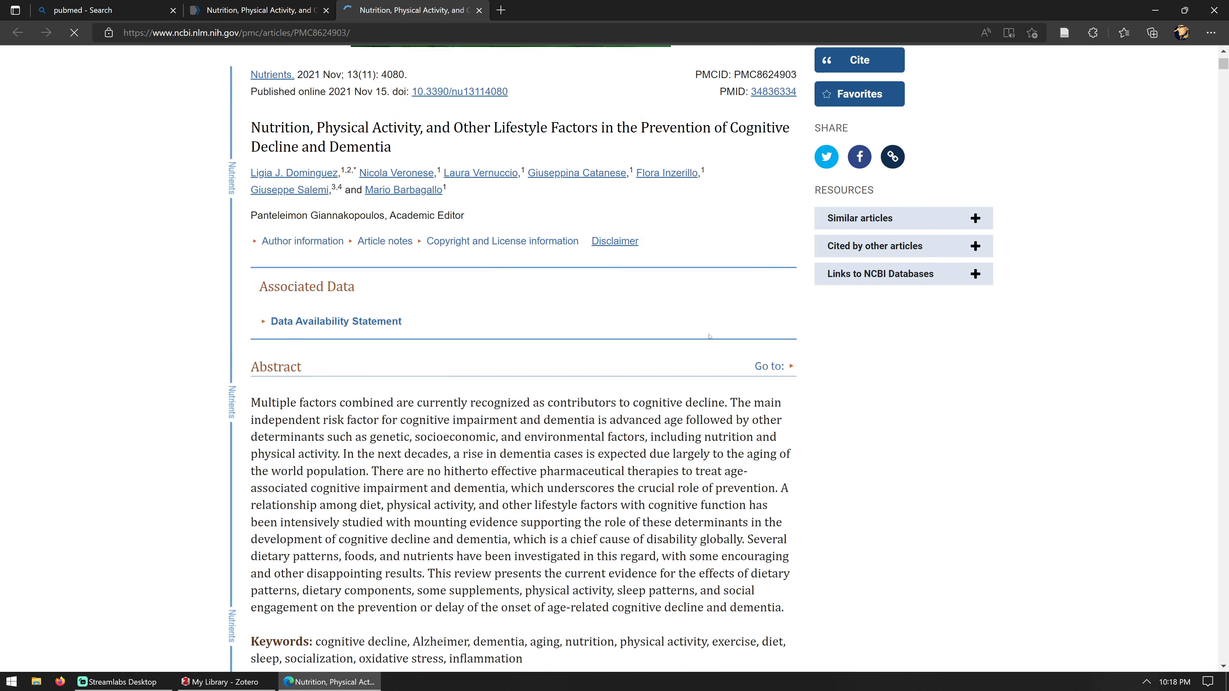
scroll(720, 328, down, 5)
scroll(785, 369, up, 20)
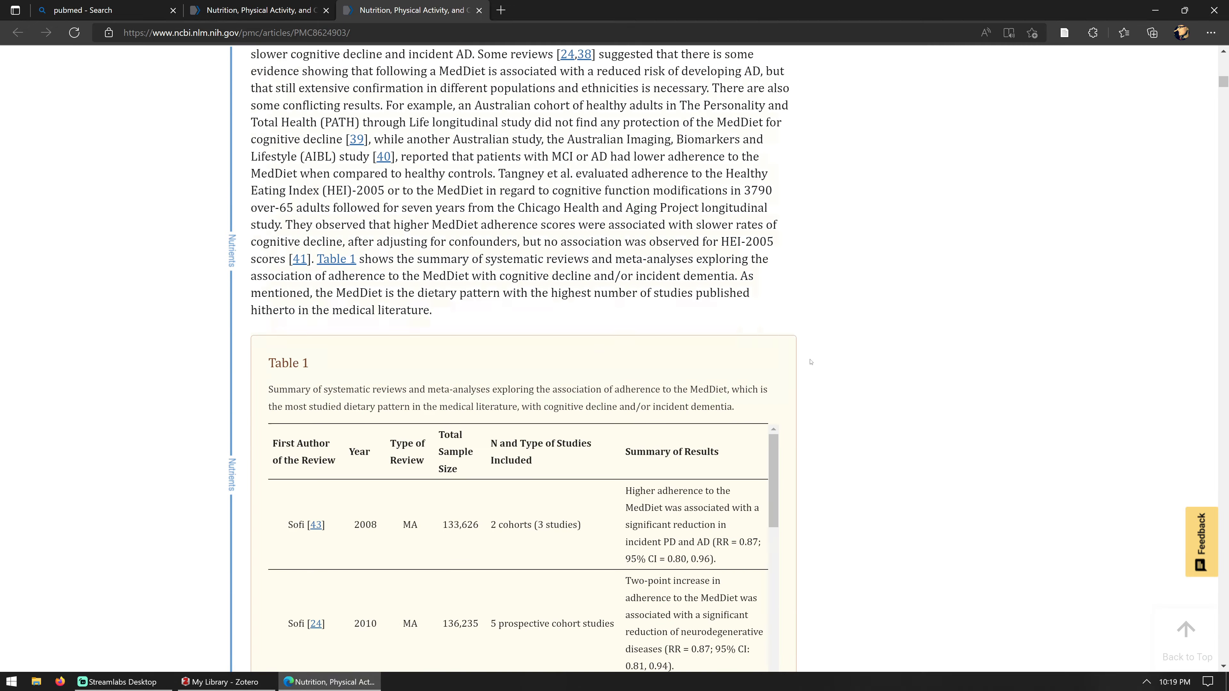
scroll(785, 369, up, 7)
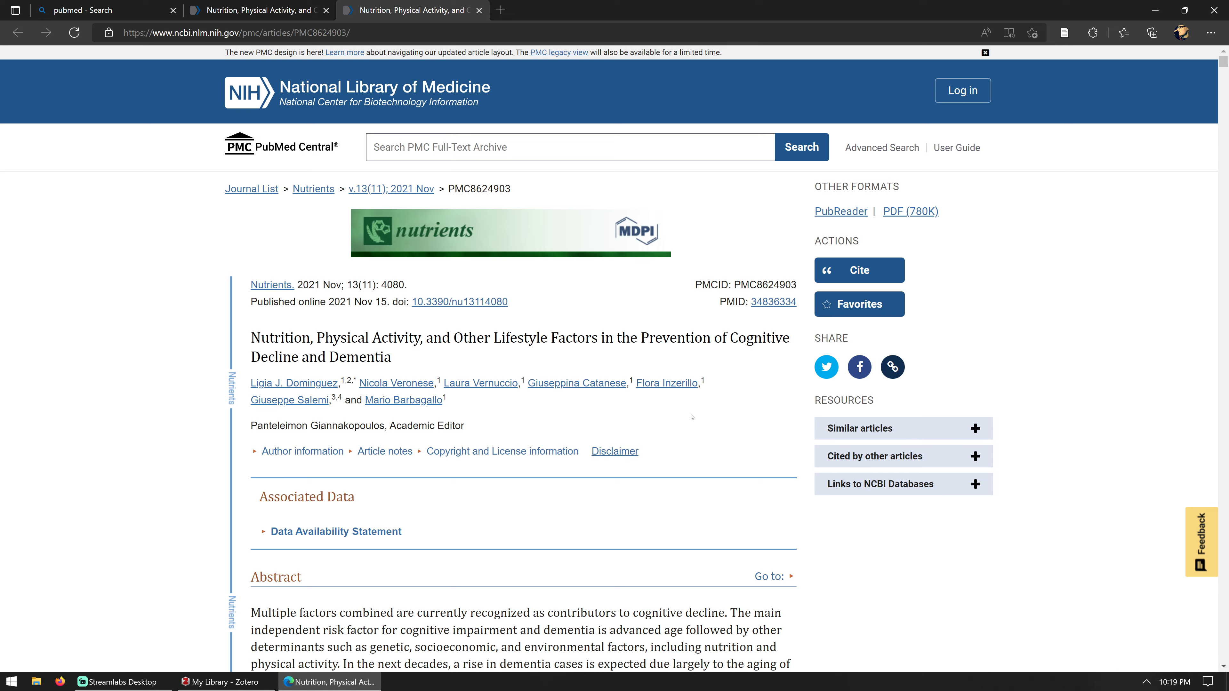
scroll(459, 325, down, 7)
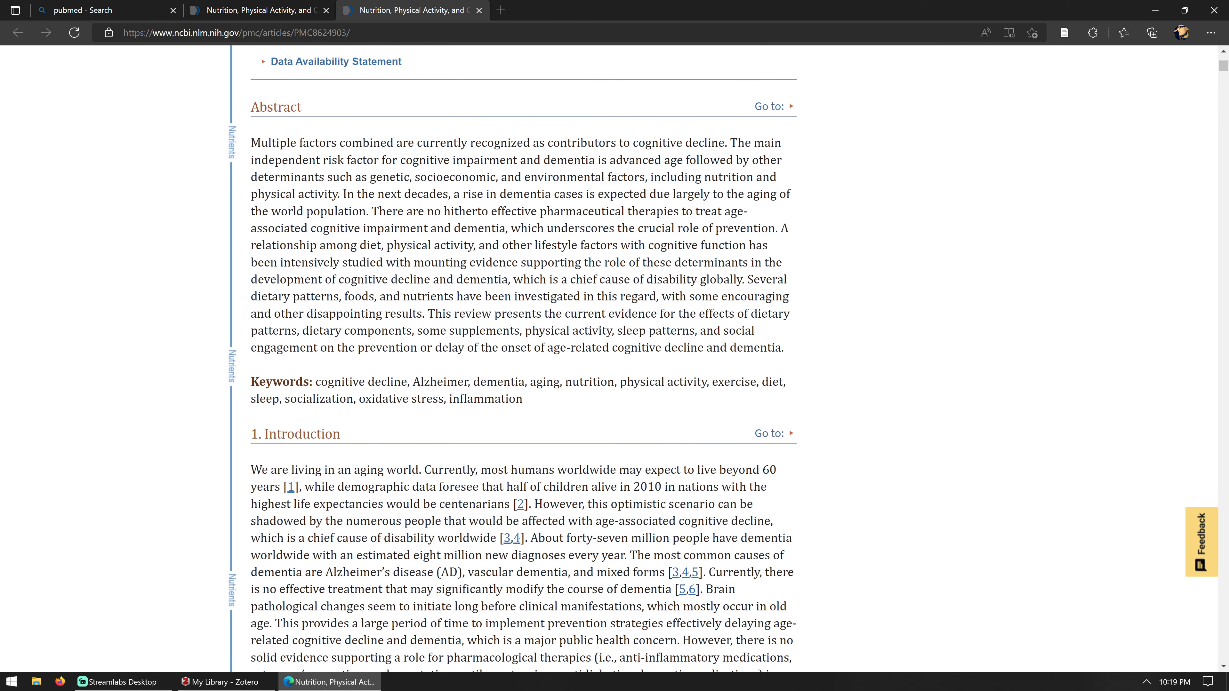
scroll(427, 261, up, 7)
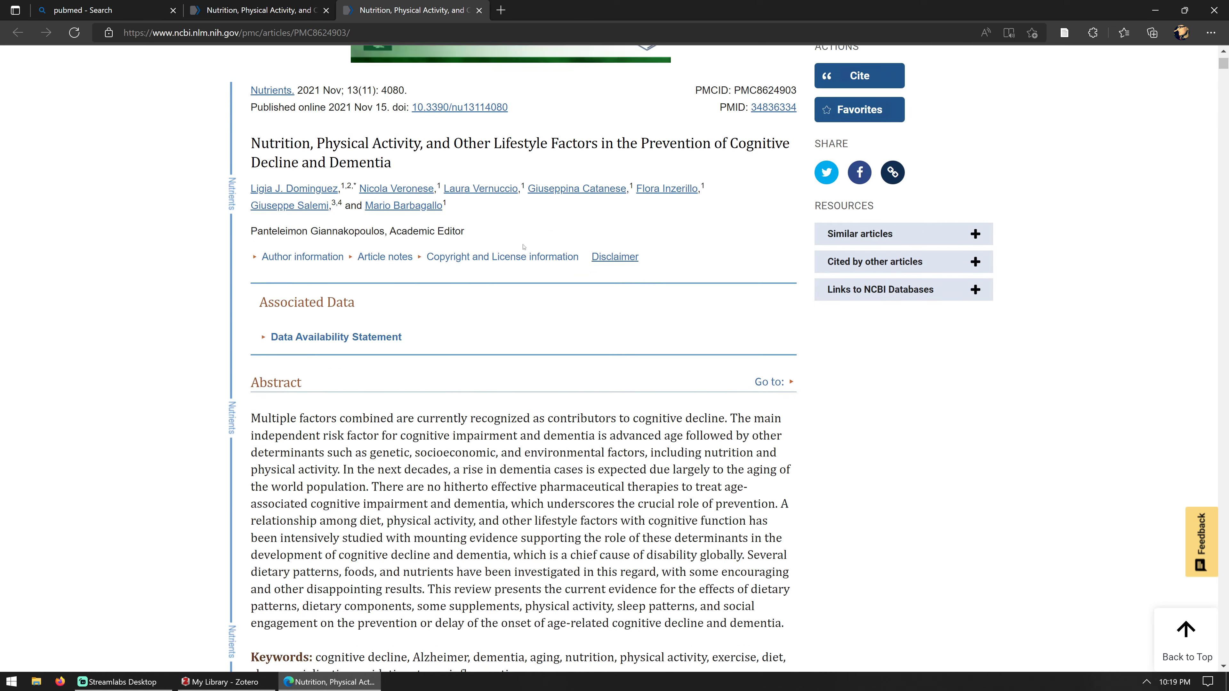
- Save the article to Zotero from the page, using the PubMed Central option
scroll(507, 327, down, 8)
right_click(566, 176)
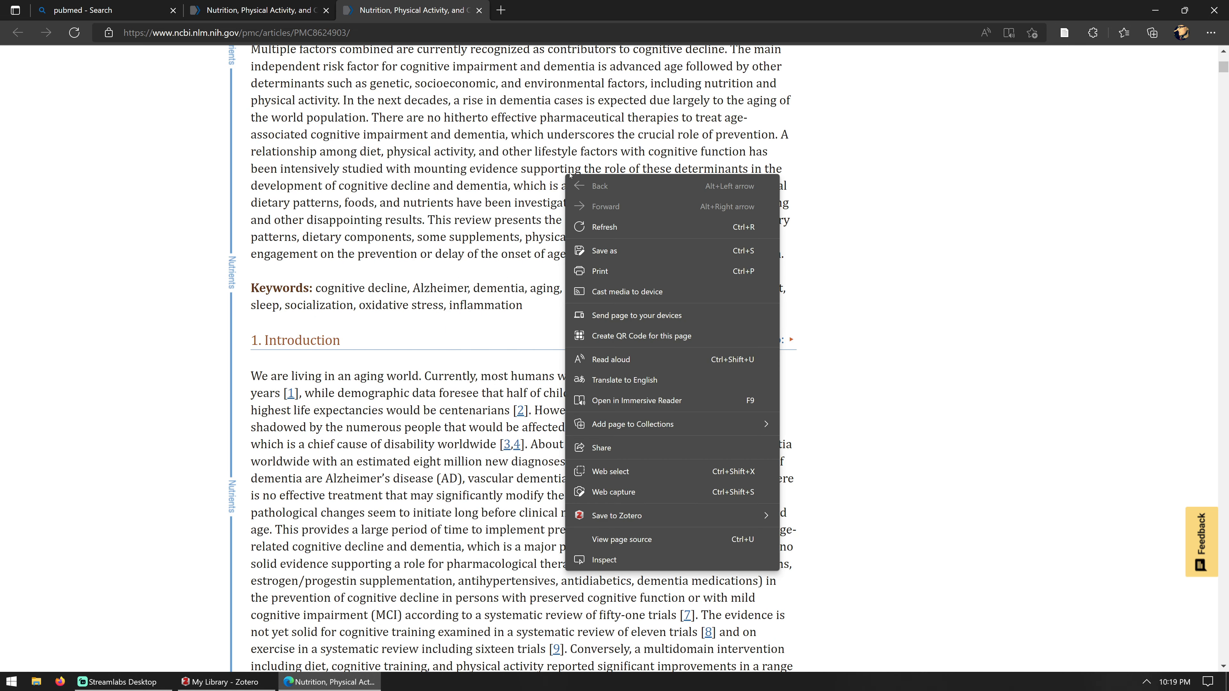
mouse_move(600, 516)
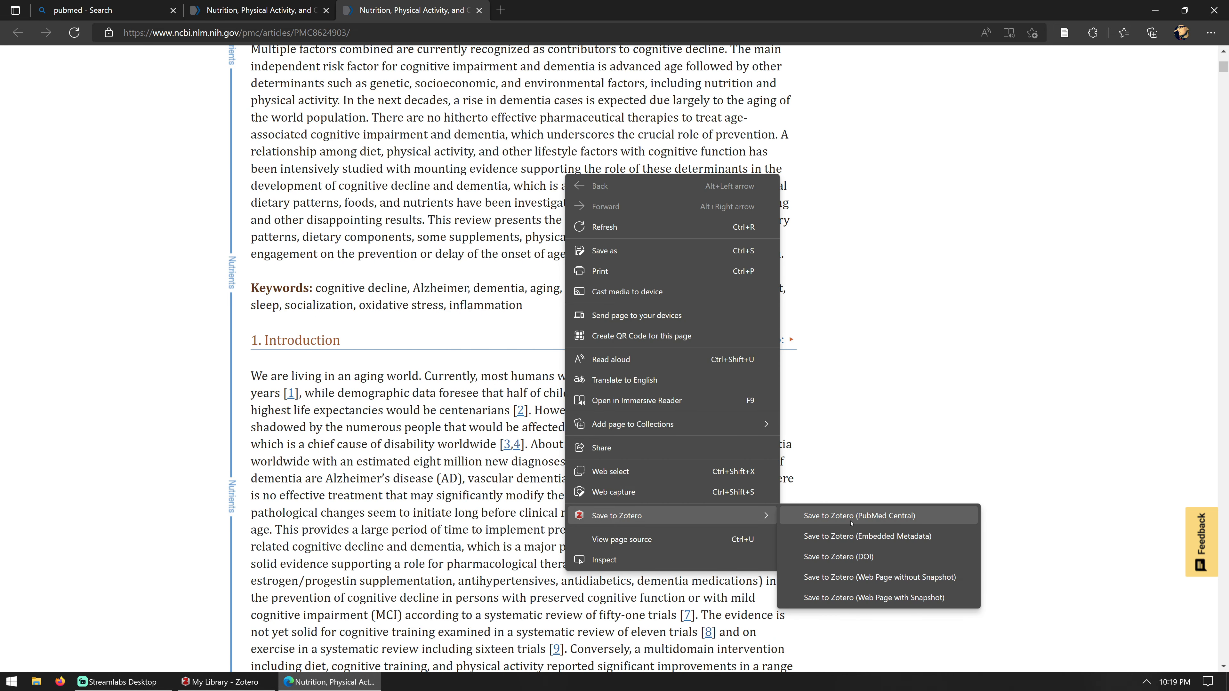
click(860, 517)
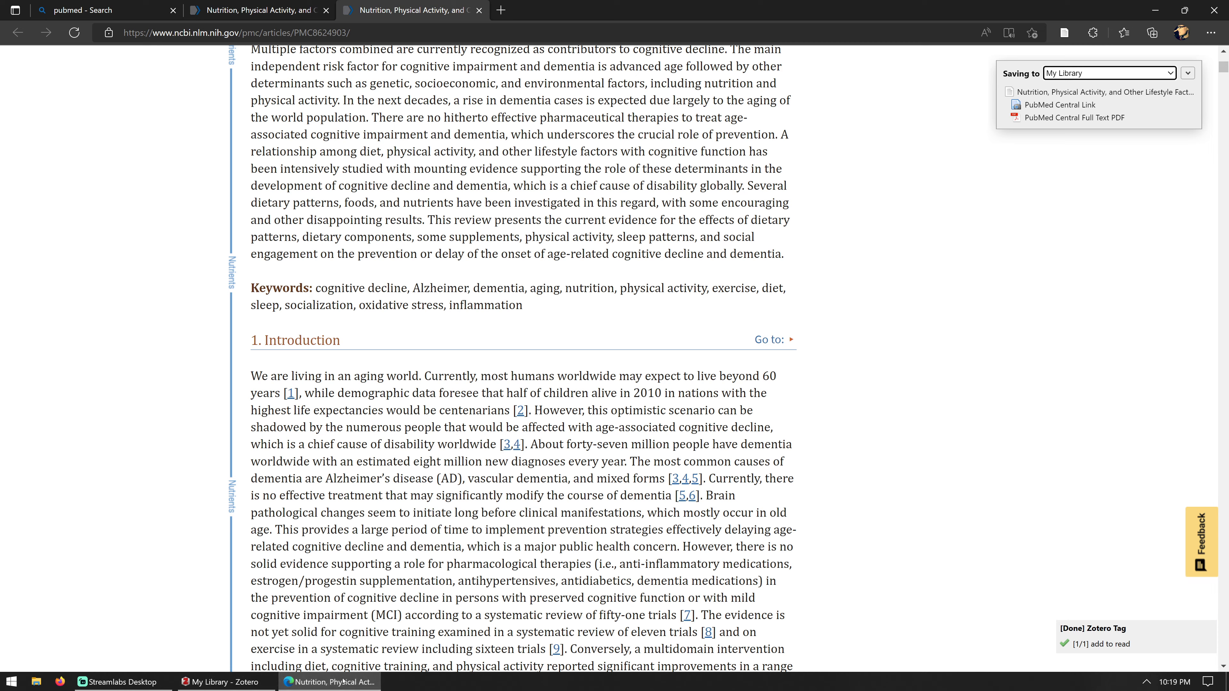
- Switch to Zotero and review the newly saved article's authors, abstract, publication details and identifiers
click(226, 682)
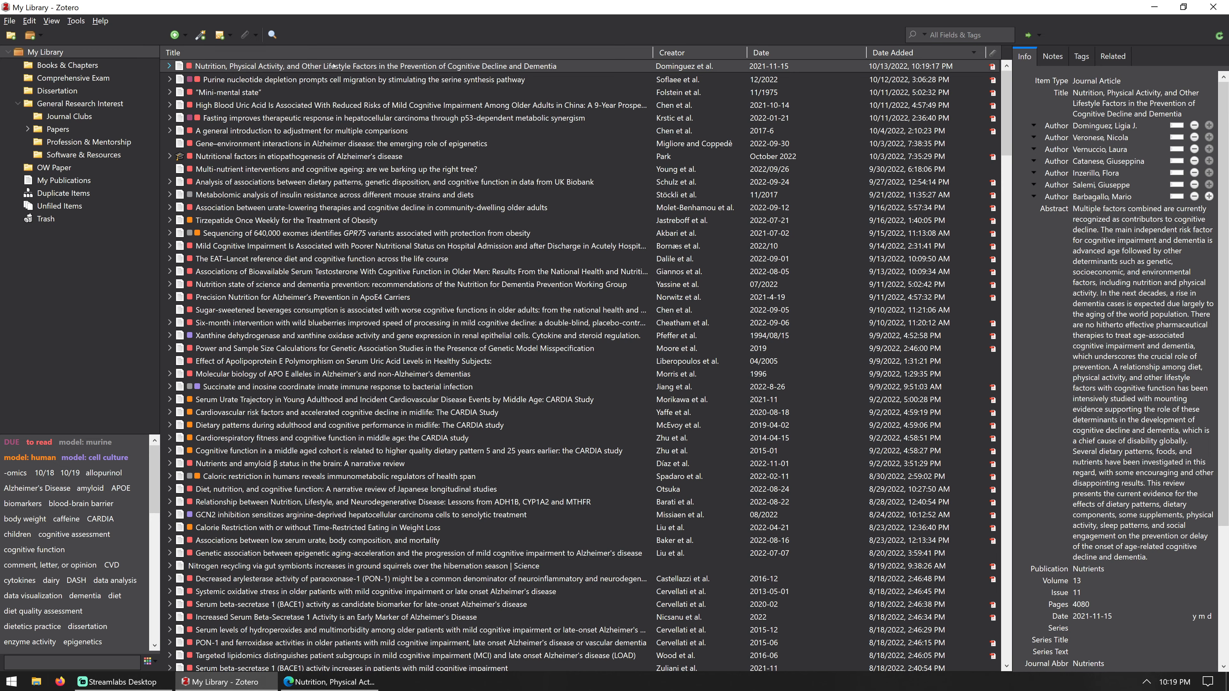
click(1102, 127)
click(1122, 216)
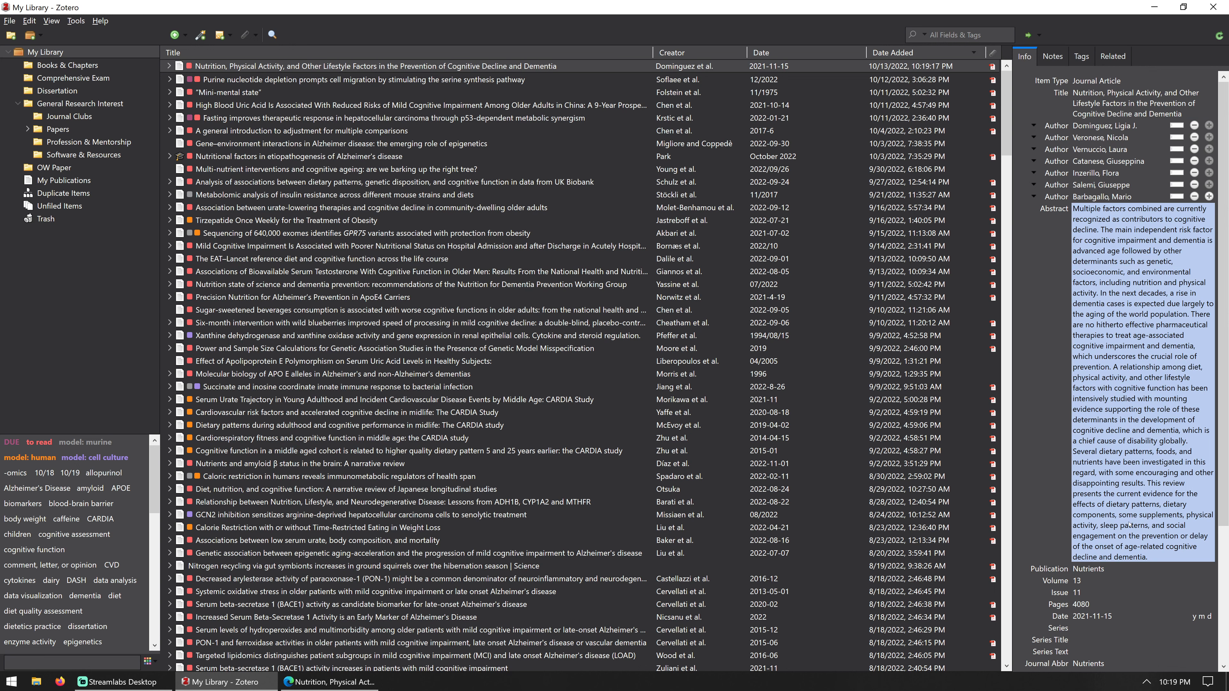
scroll(1129, 524, down, 3)
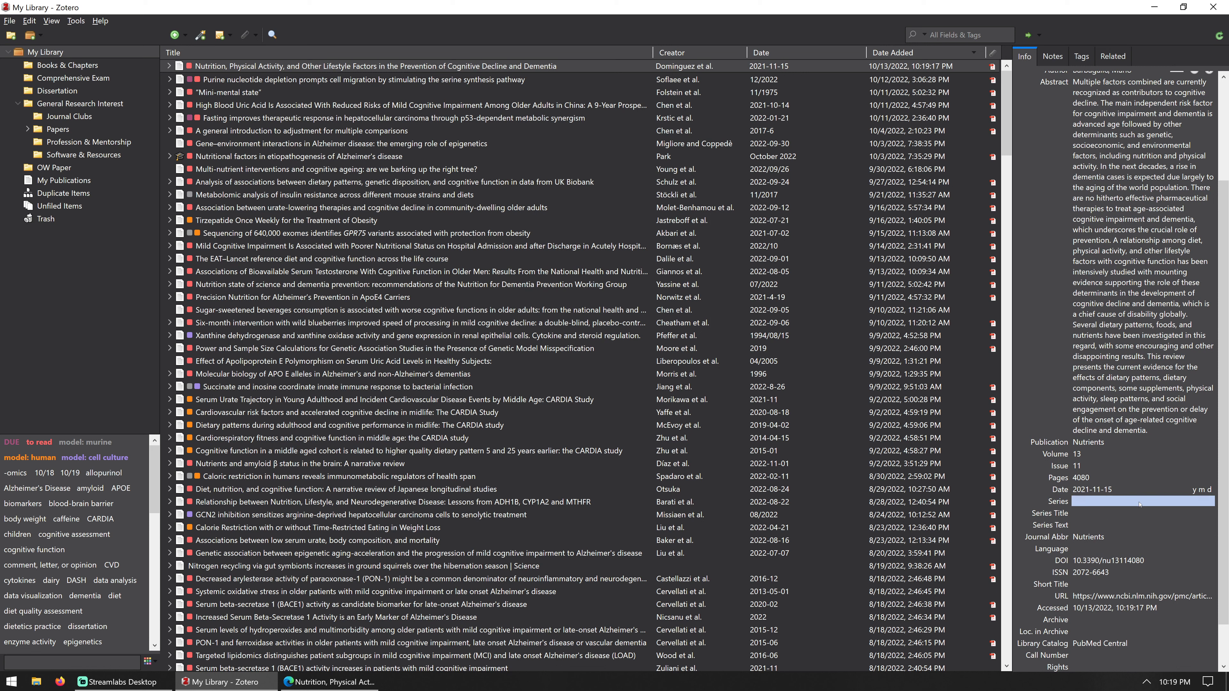
scroll(1139, 505, down, 1)
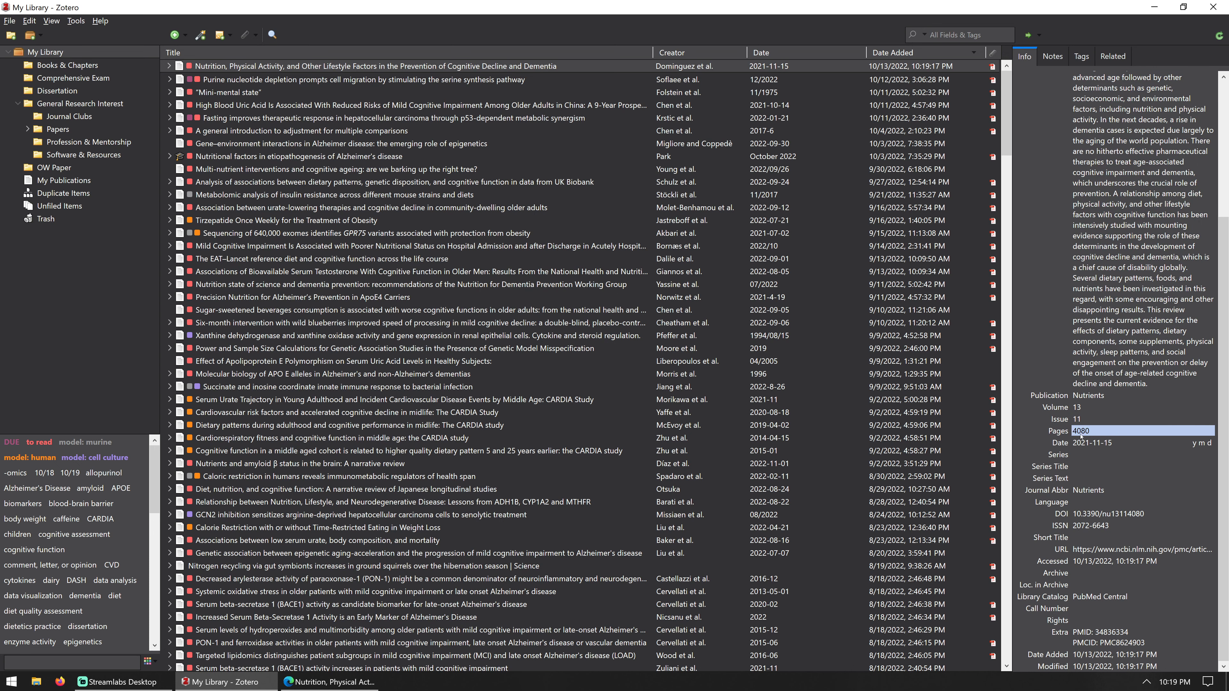
scroll(1114, 412, up, 4)
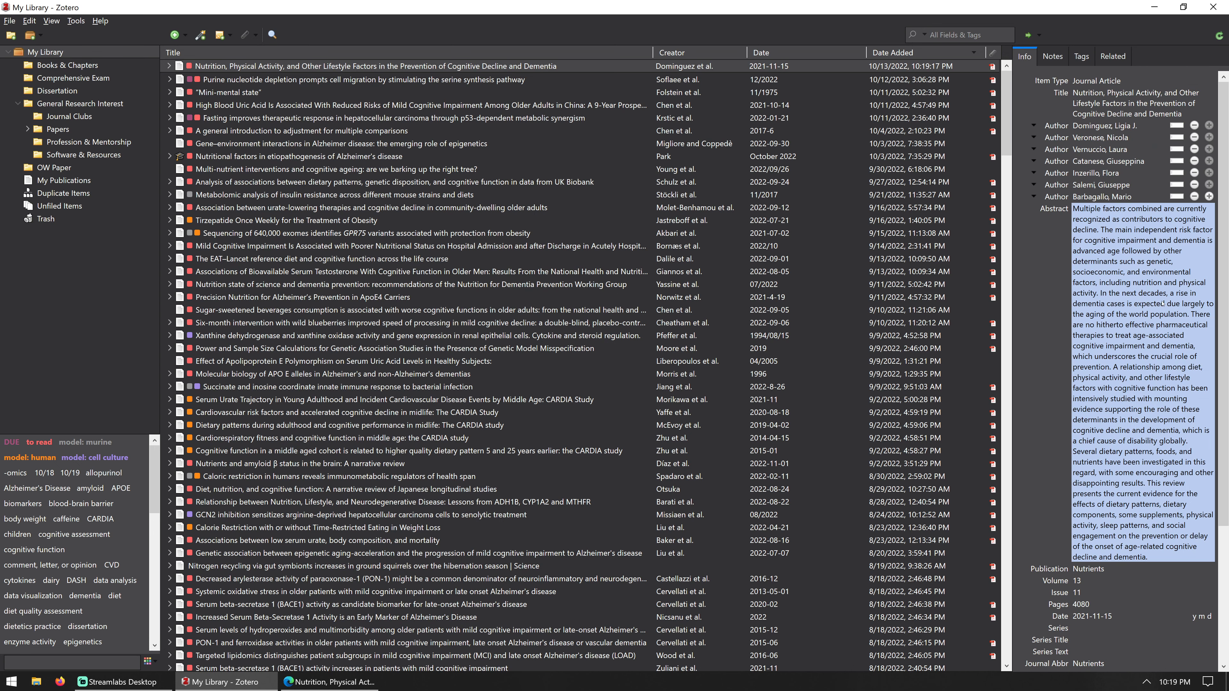
scroll(1163, 304, down, 4)
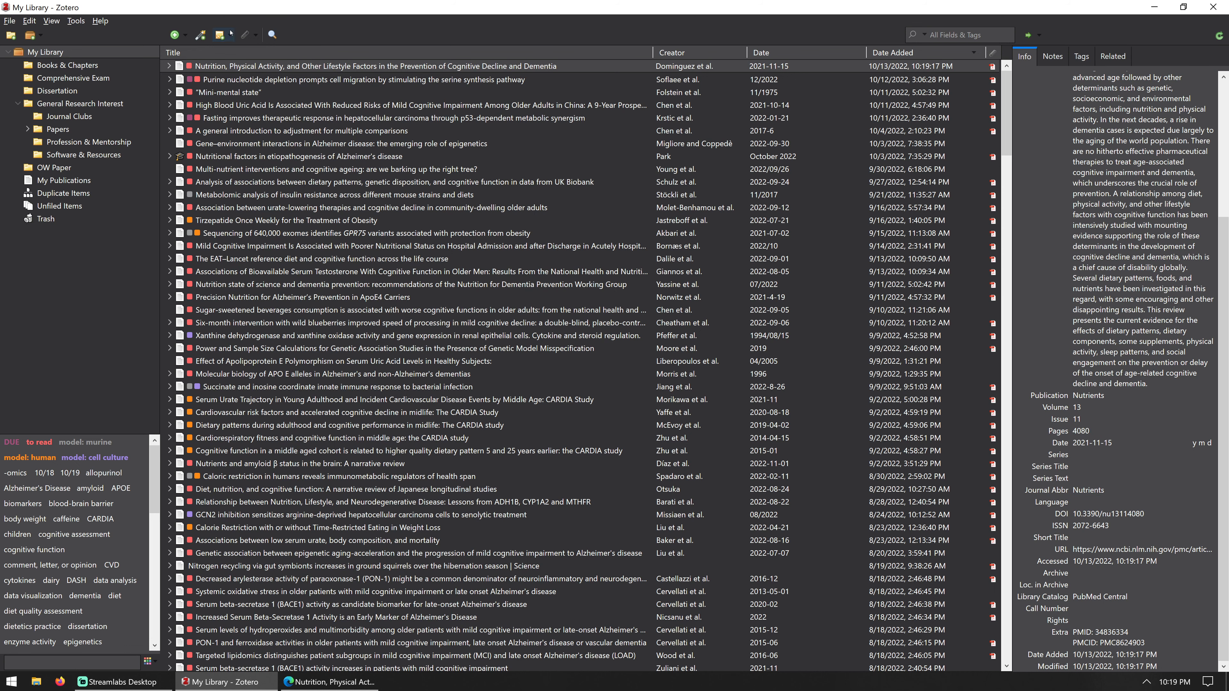
- Add the new nutrition article to the General Research Interest collection and open that collection
right_click(297, 65)
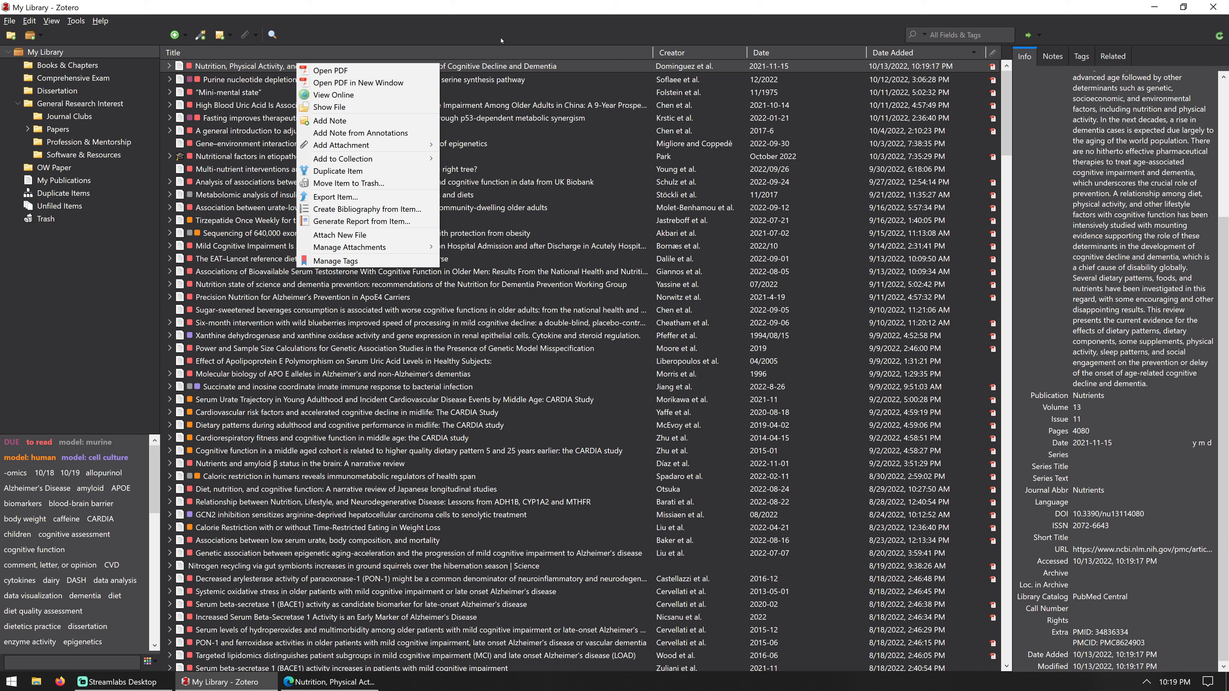
click(511, 34)
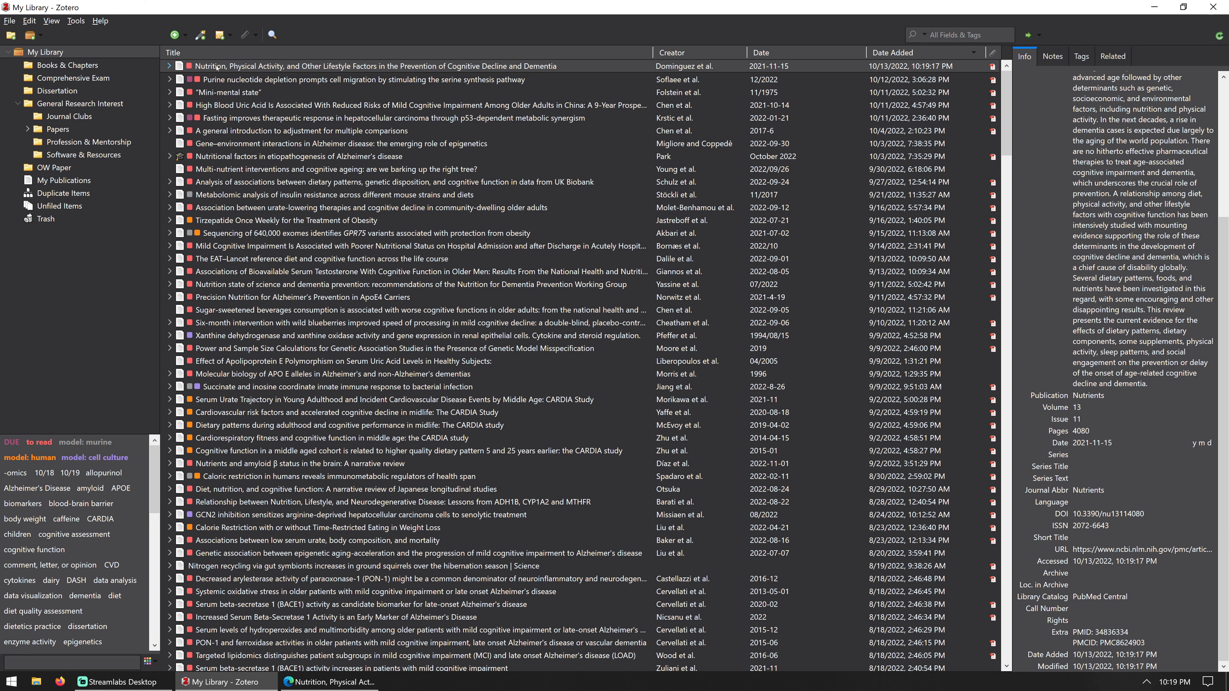
drag(136, 99, 84, 103)
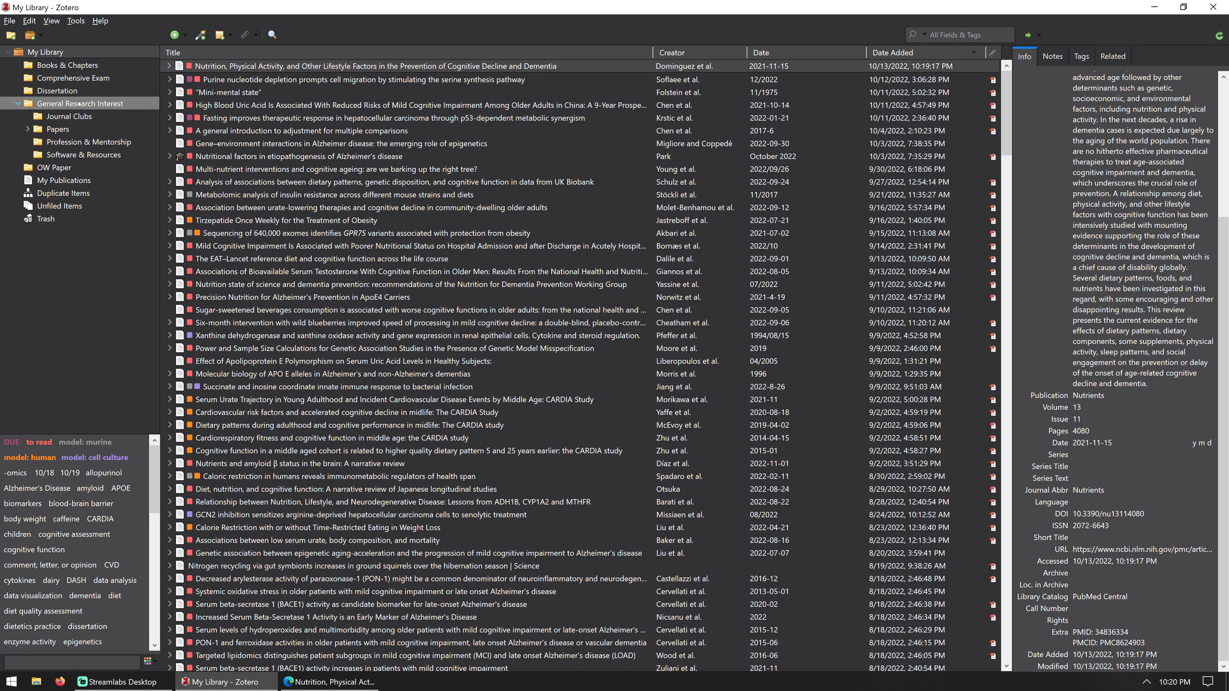
click(75, 103)
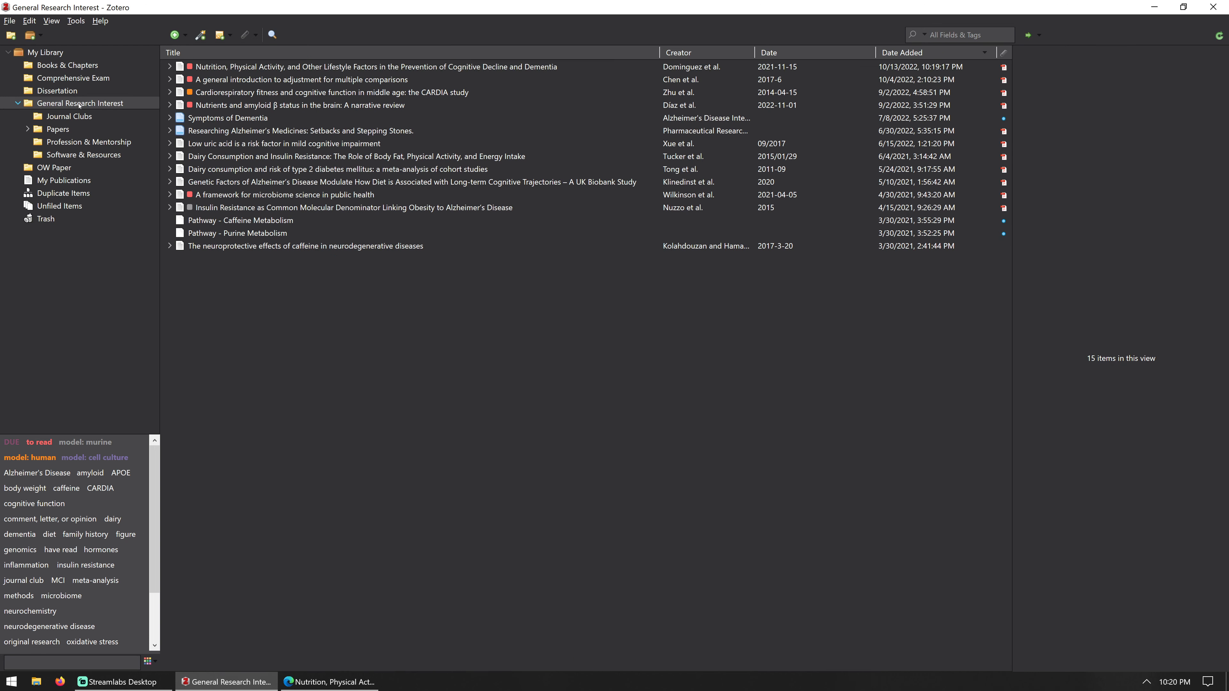
- Select the nutrition and cognitive decline article in the collection and view its tags
right_click(243, 68)
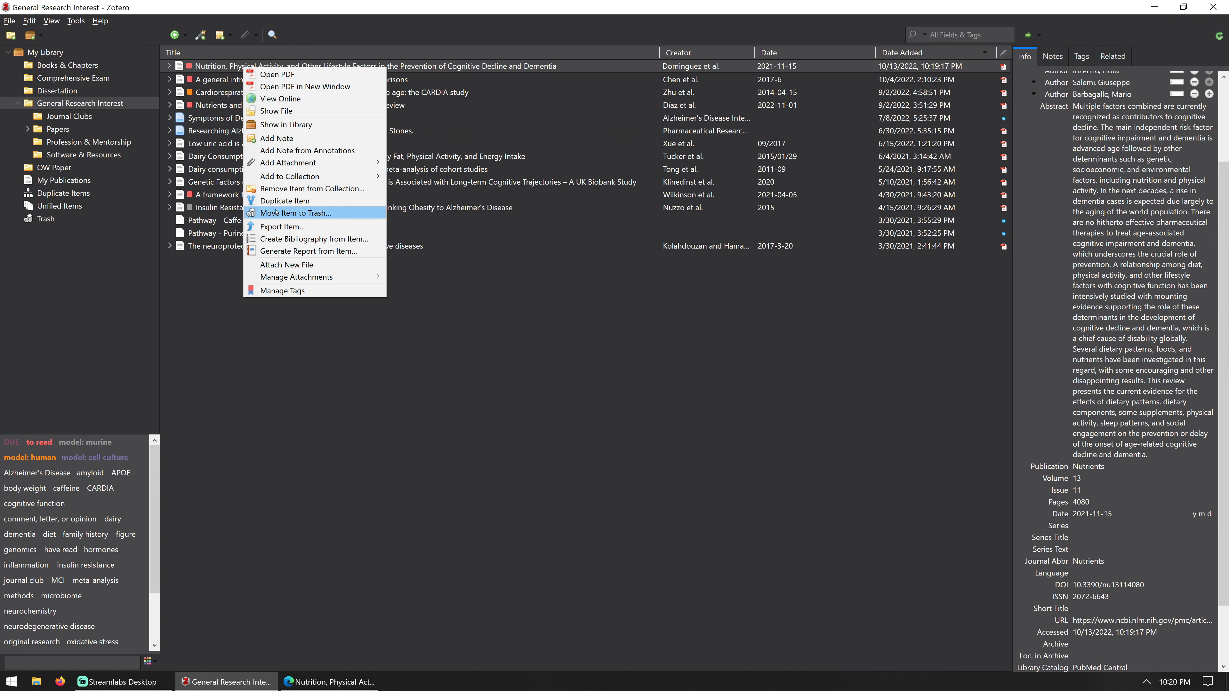
click(407, 430)
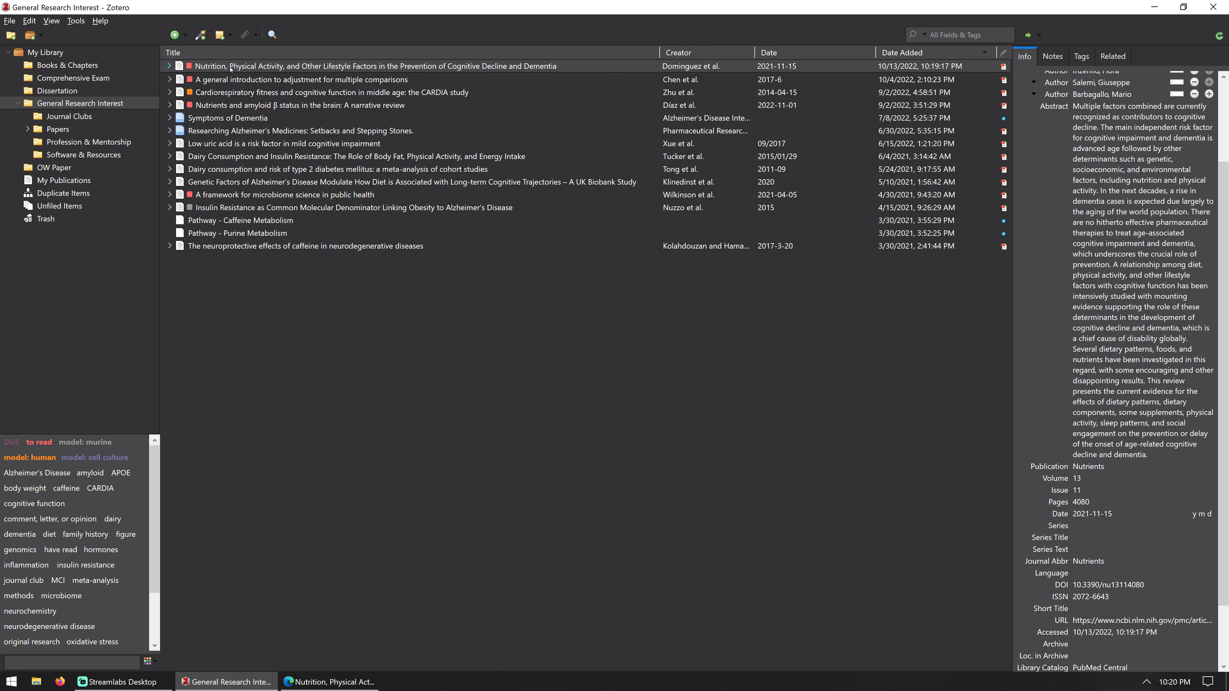
click(1205, 133)
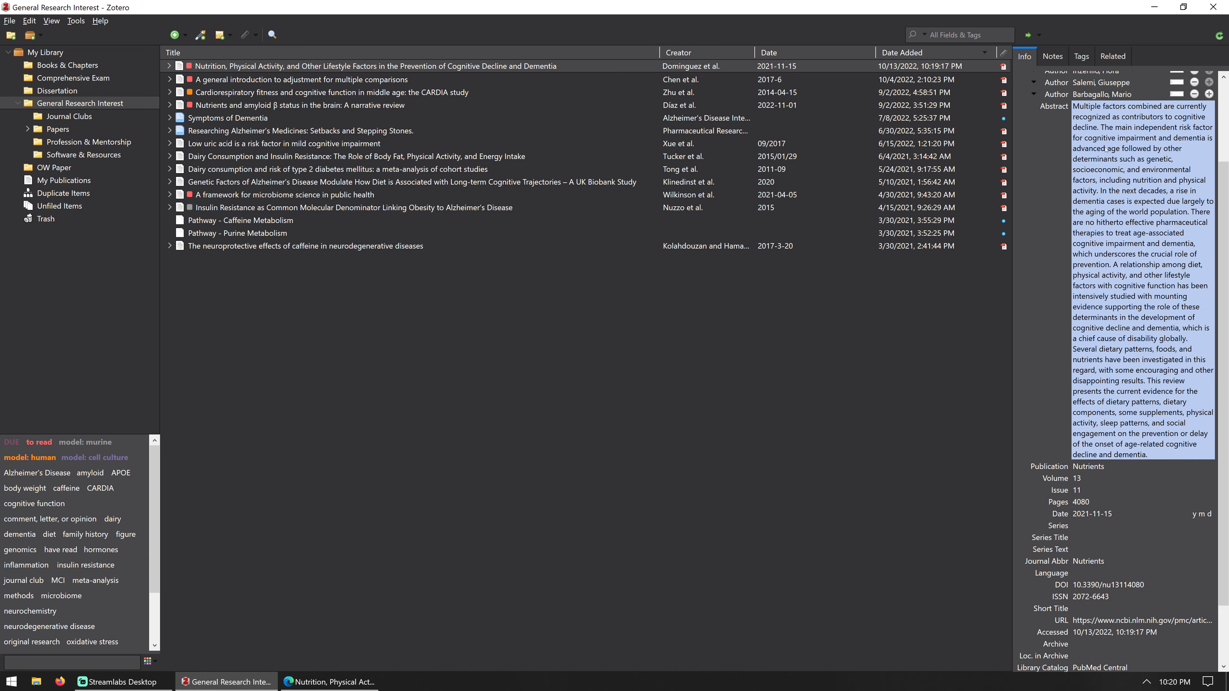
click(1081, 56)
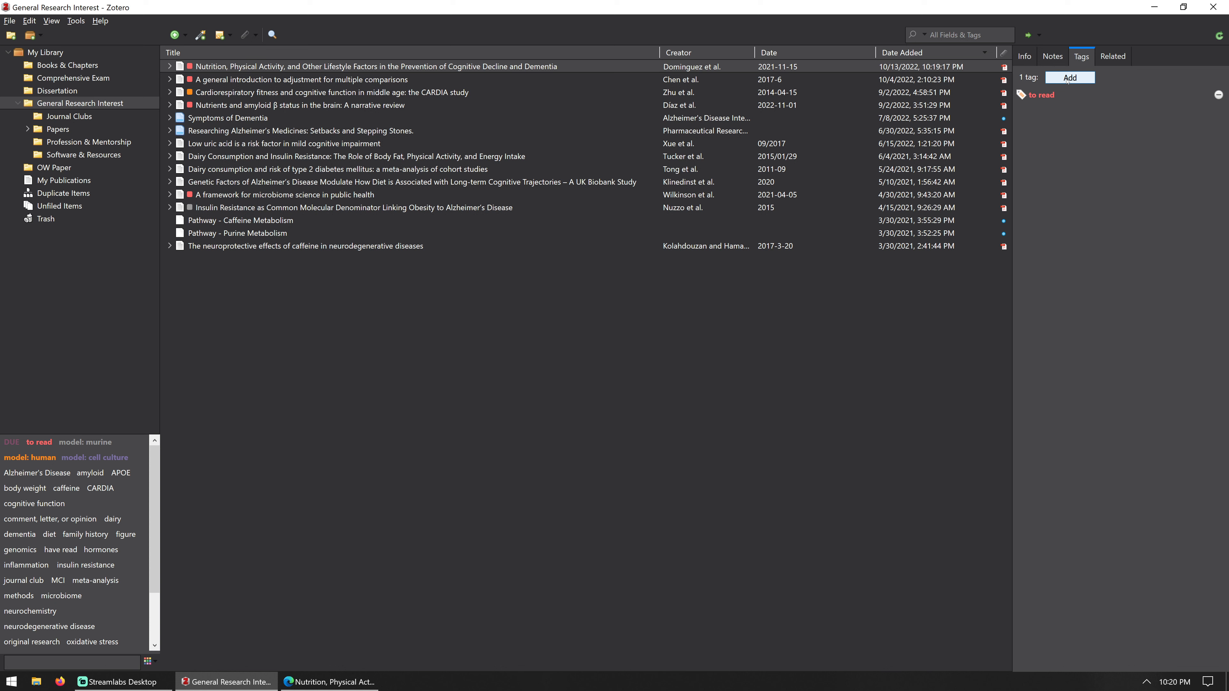
- Add the tags nutrition, cognitive decline and physical activity to the selected article
click(1067, 79)
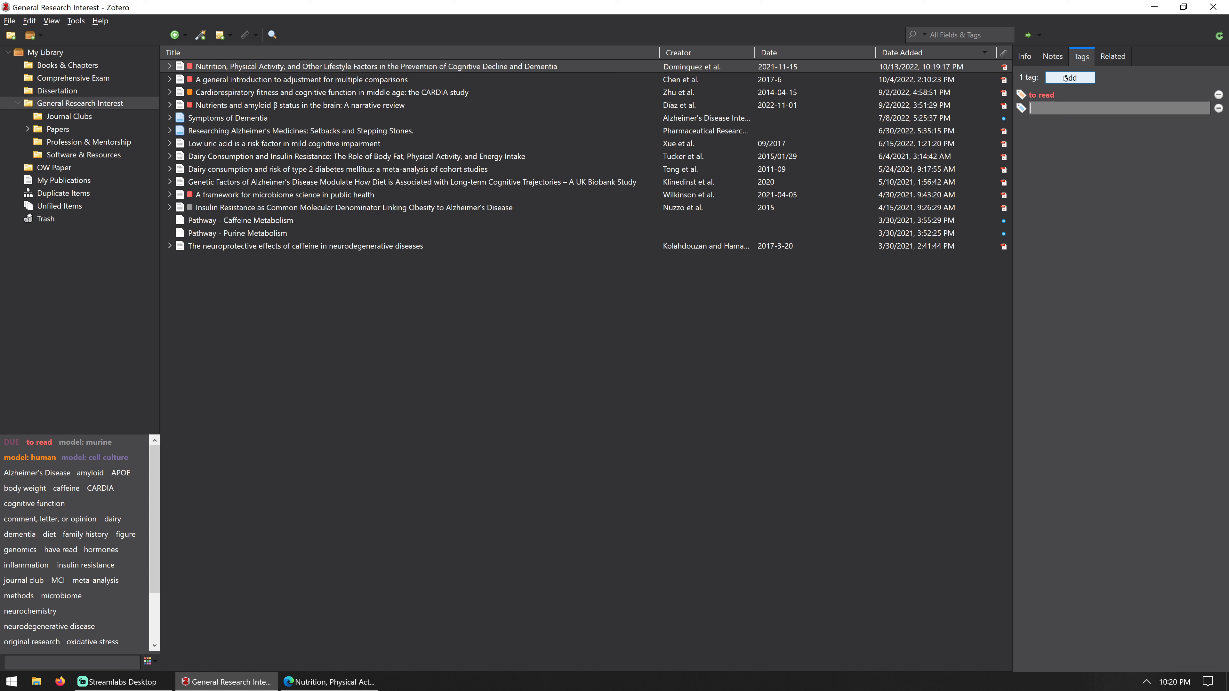
text(n)
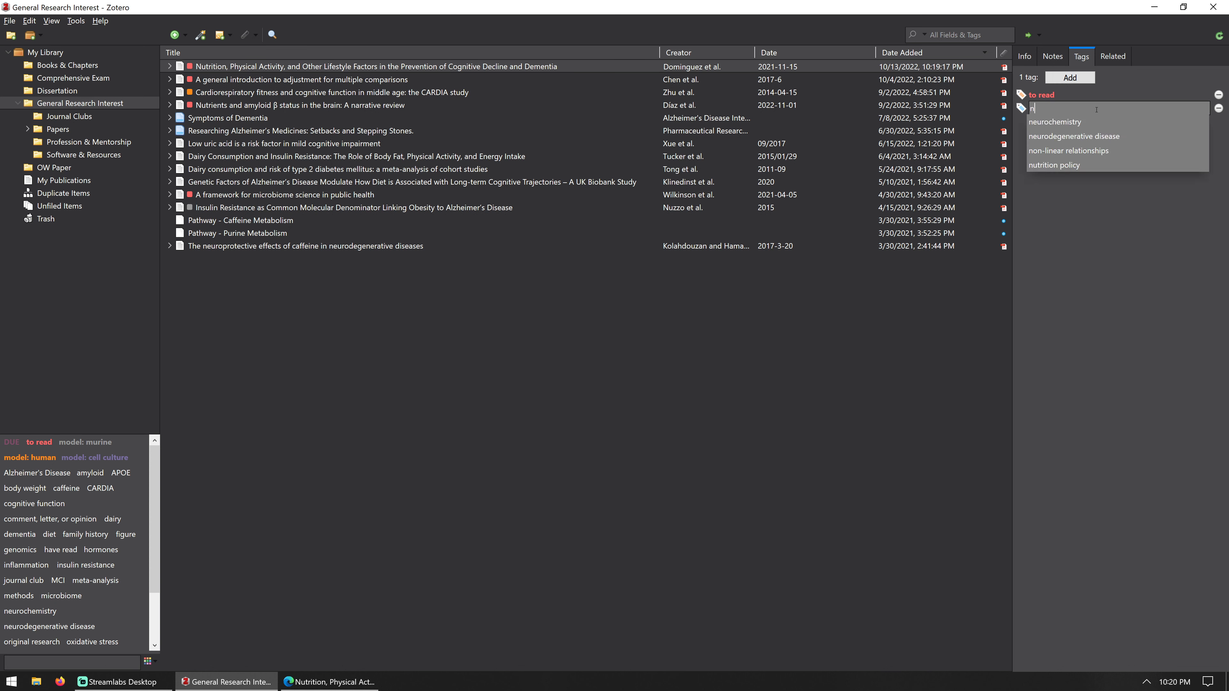
text(utri)
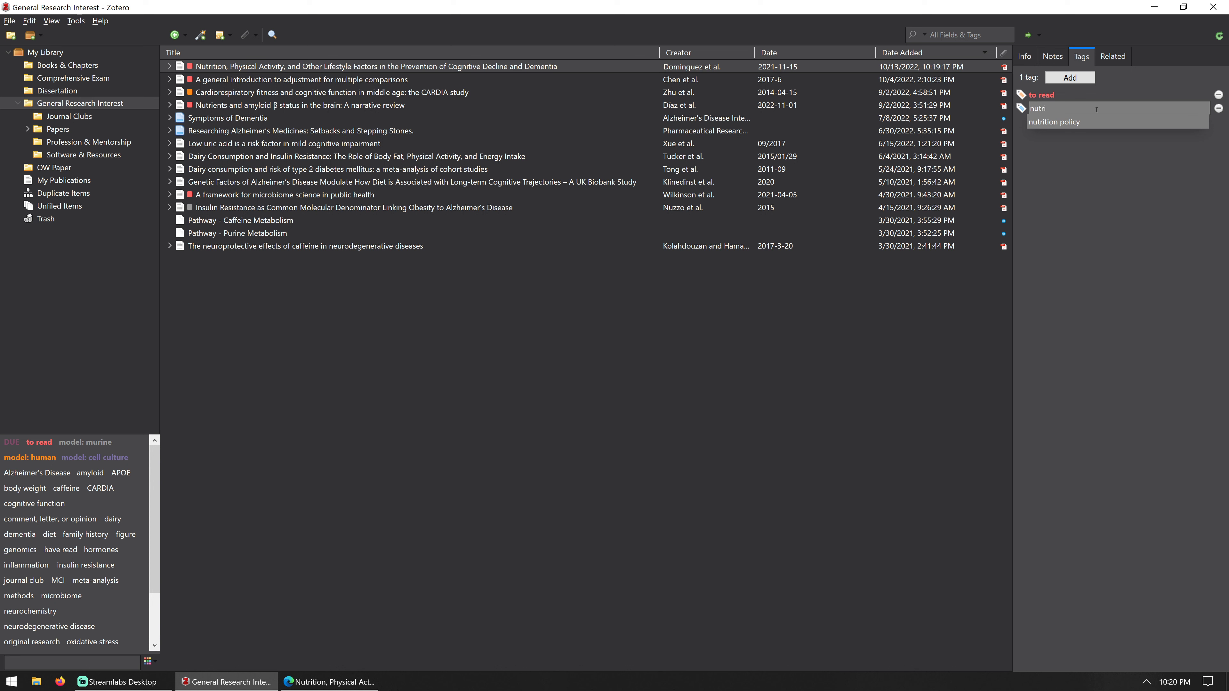
text(tion)
key(Return)
text(cognitive d)
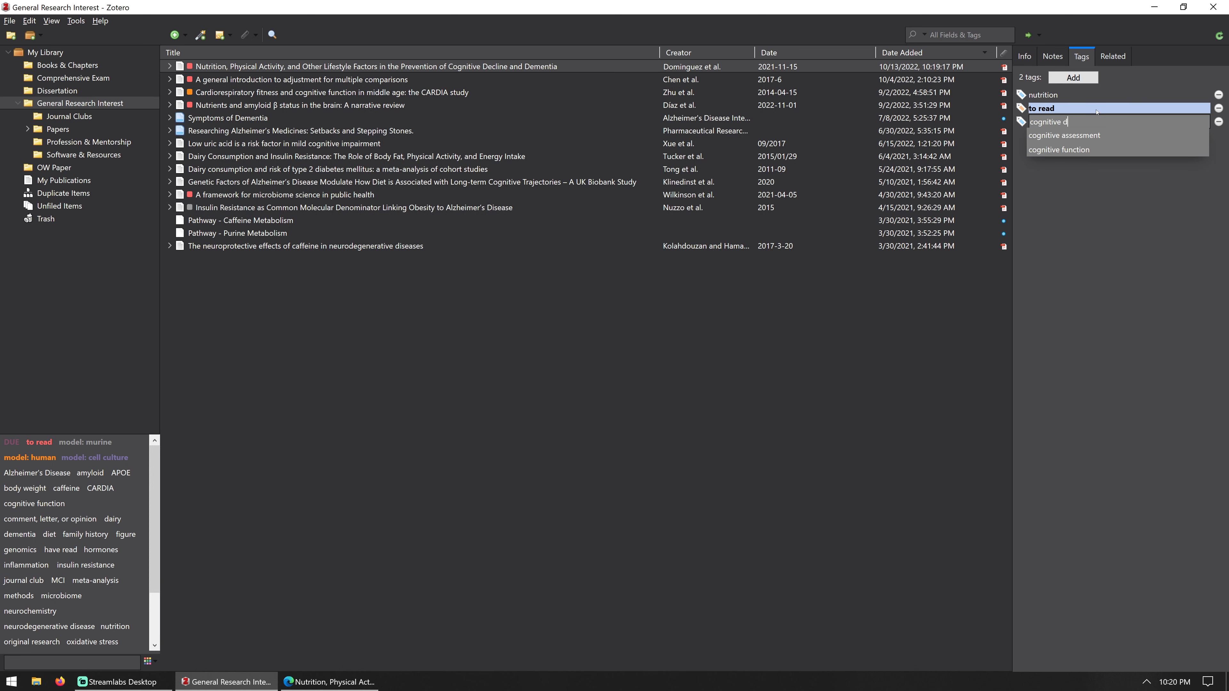
text(ecline)
key(Return)
text(ph)
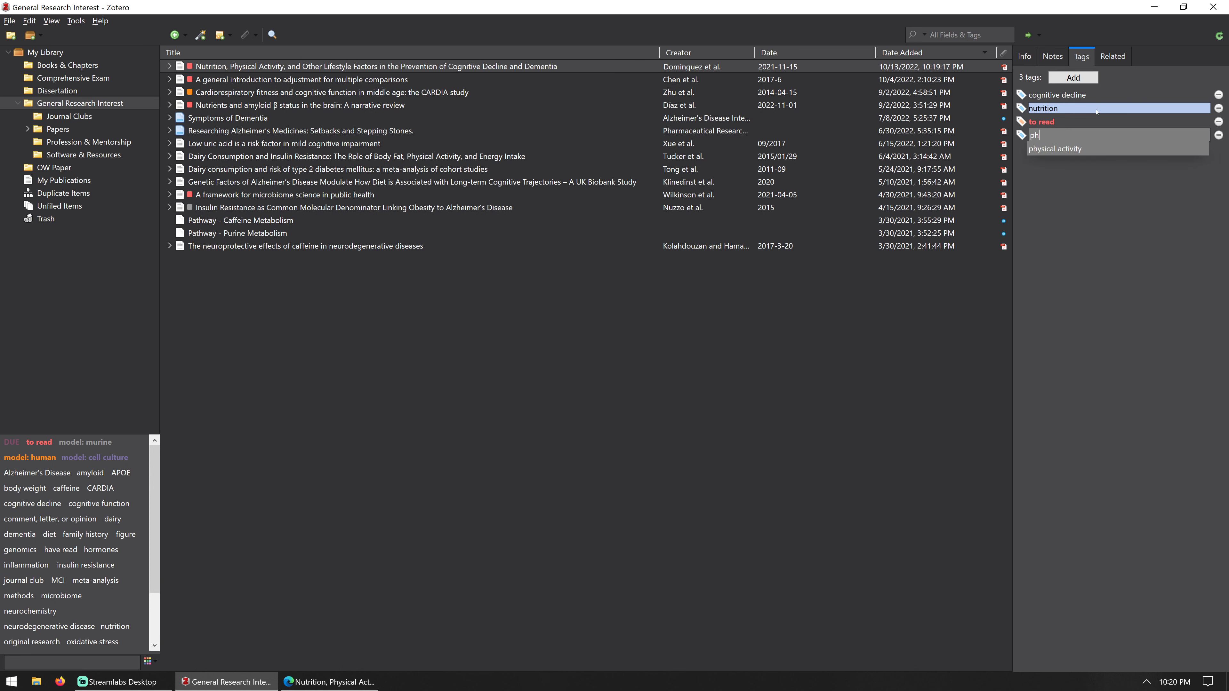
text(ysical activity)
key(Return)
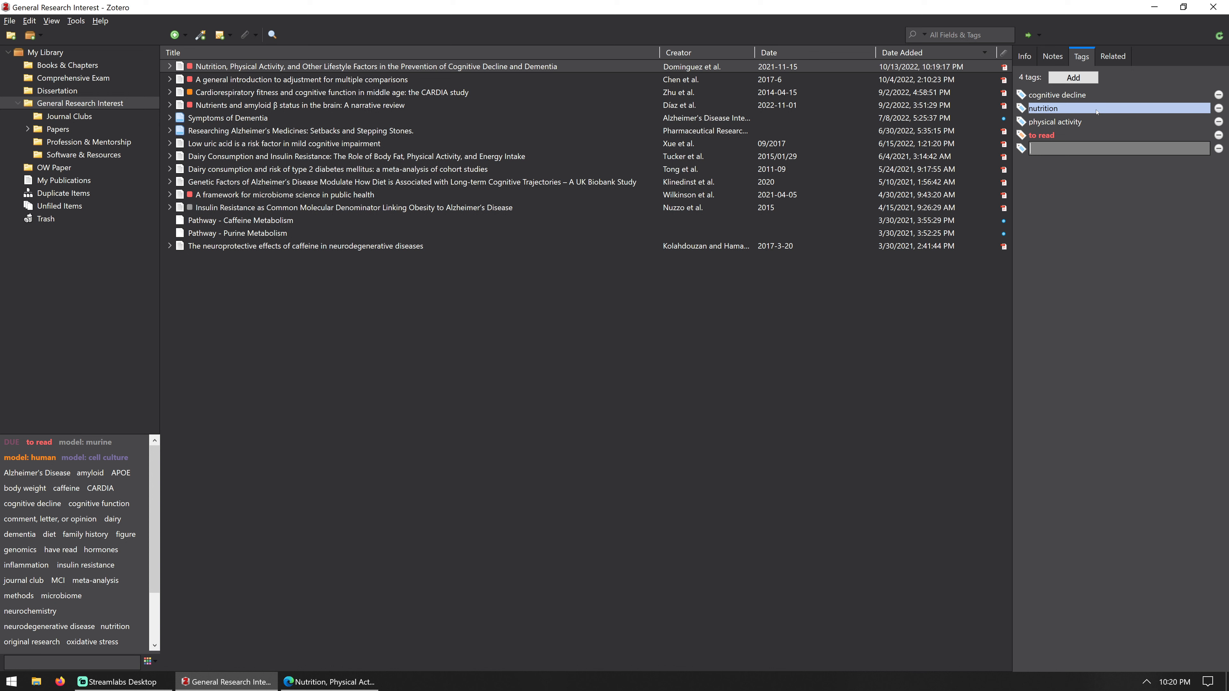
- Remove the cognitive decline, nutrition and physical activity tags from the article, keeping the to read tag
click(1219, 95)
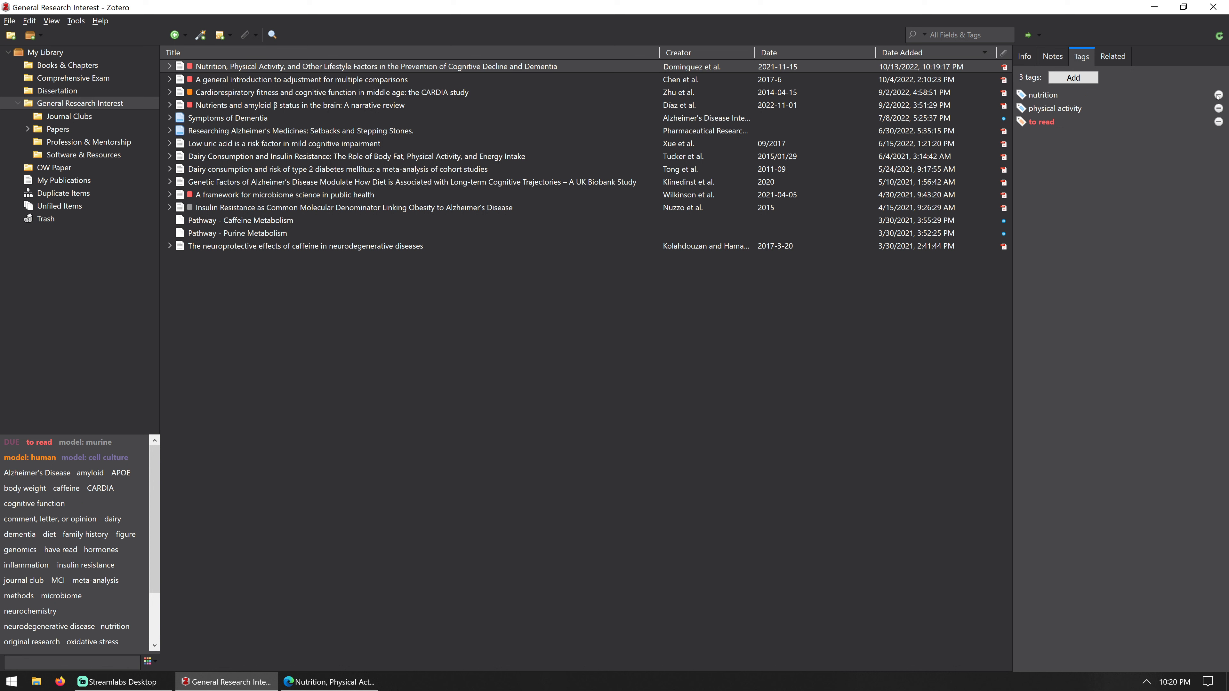
click(1218, 94)
click(1219, 95)
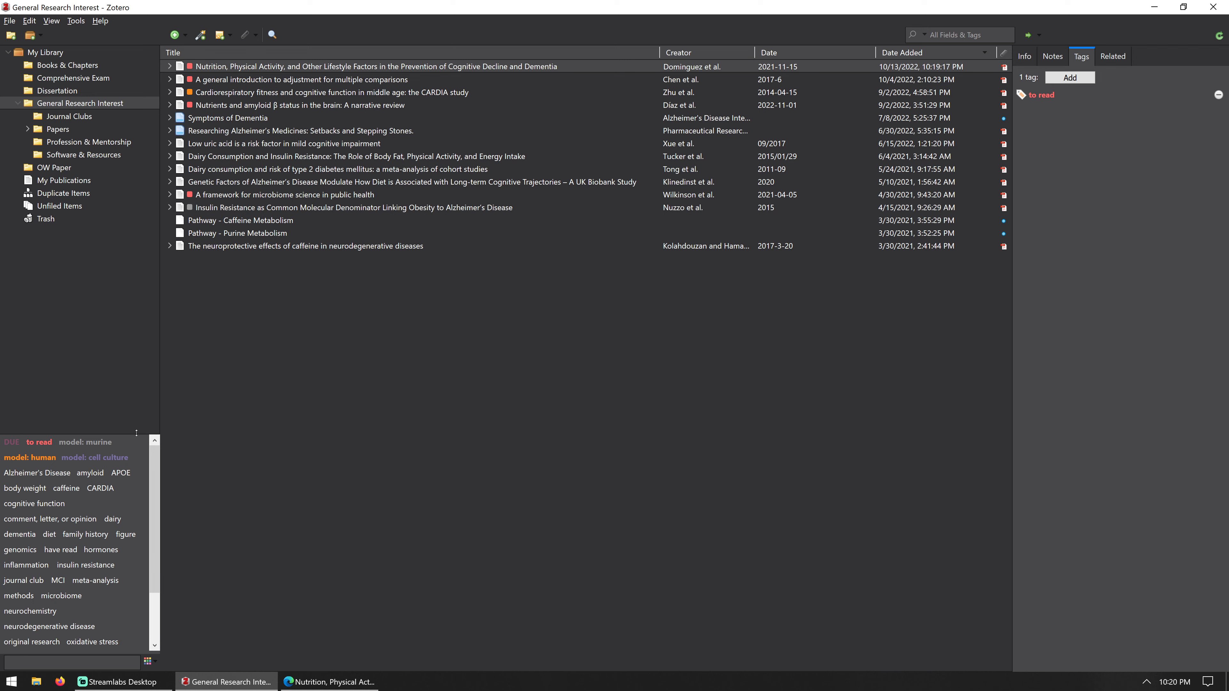
- Enlarge the tag selector and filter the whole library by the CARDIA and cognitive function tags
drag(136, 433, 136, 313)
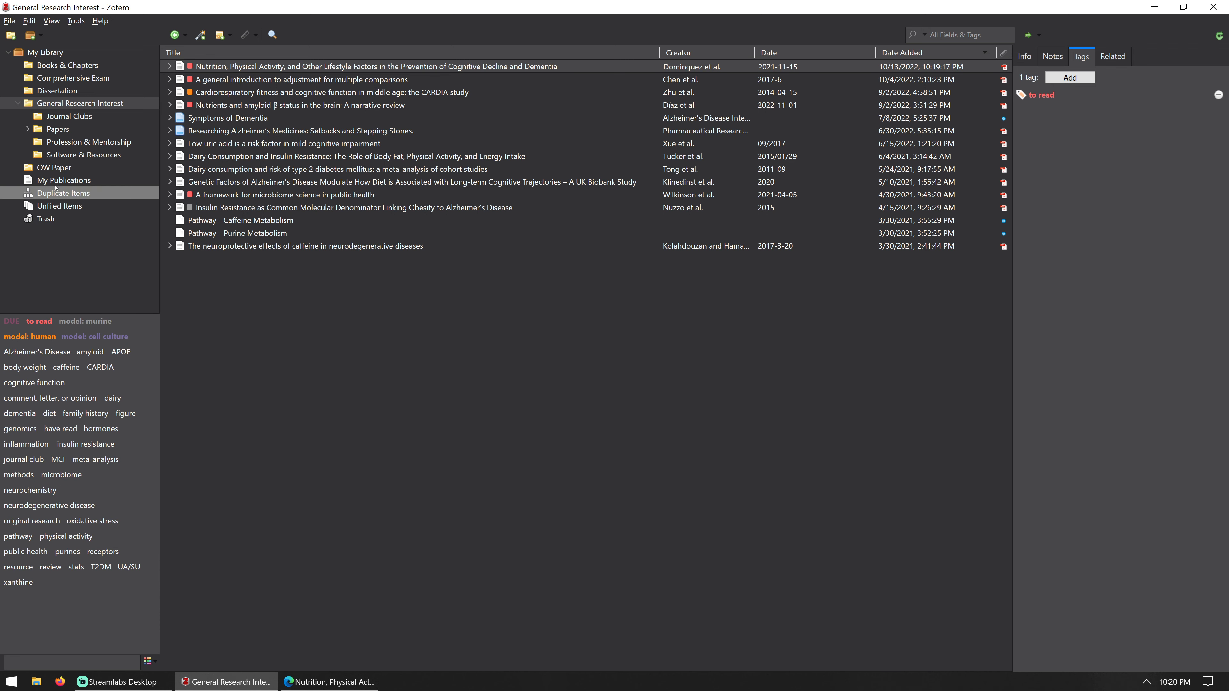
click(46, 52)
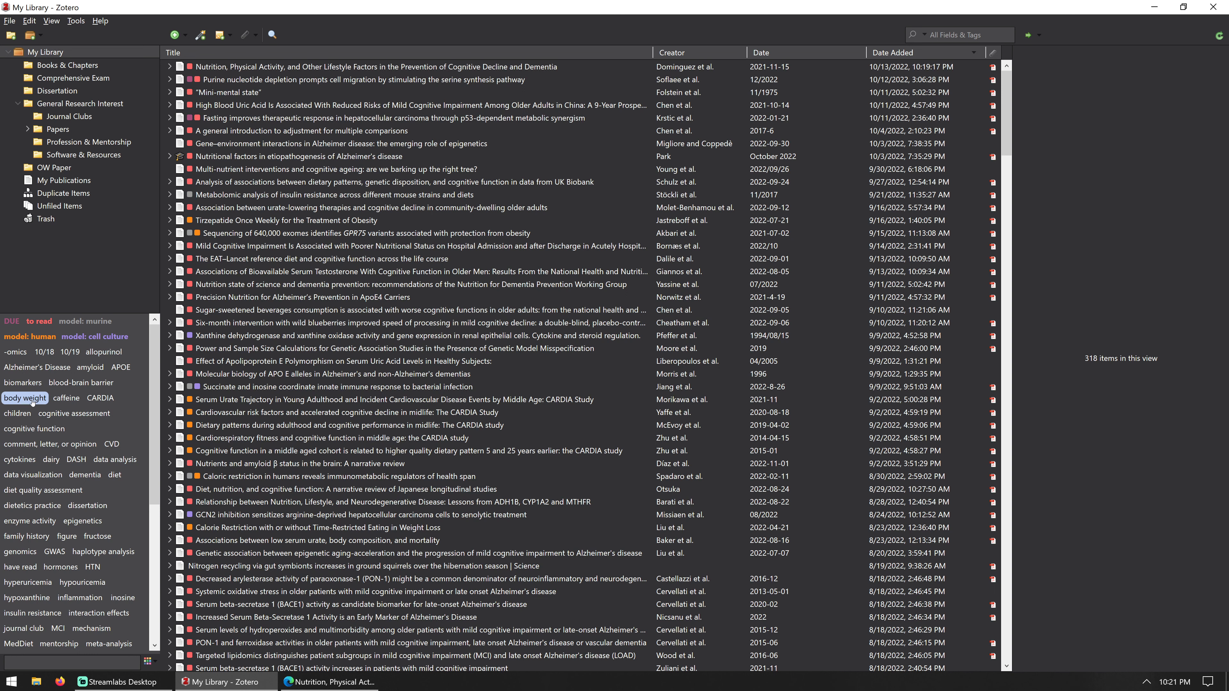
click(105, 398)
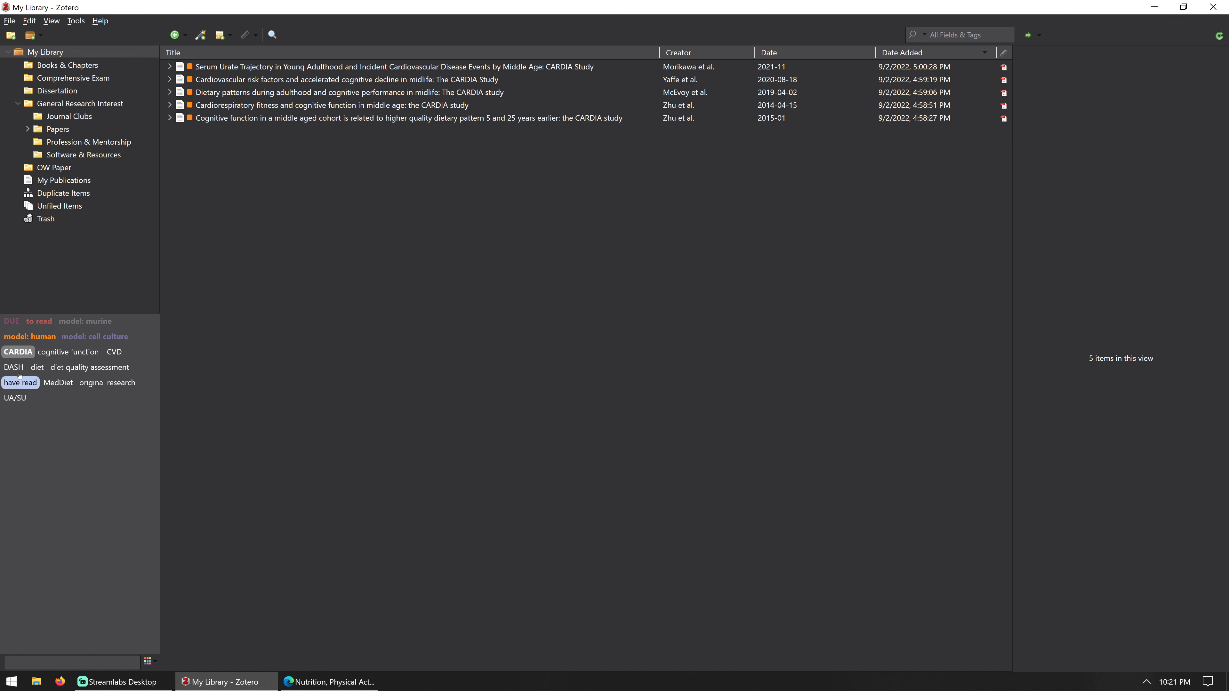
click(70, 353)
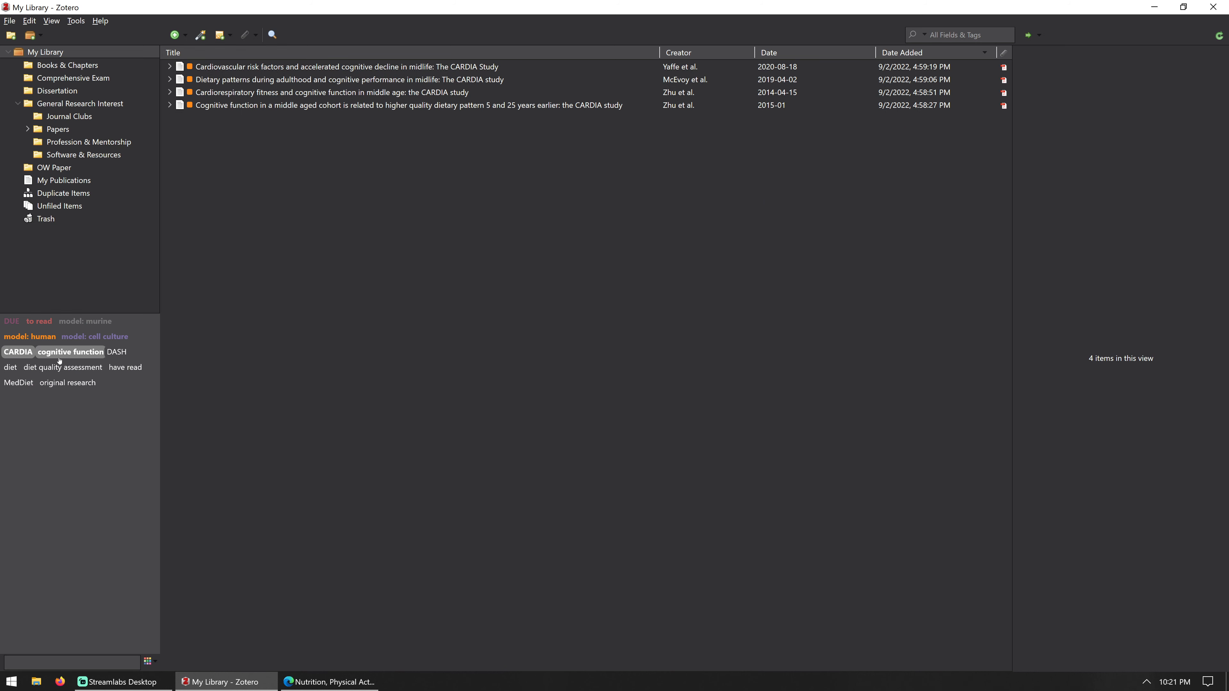
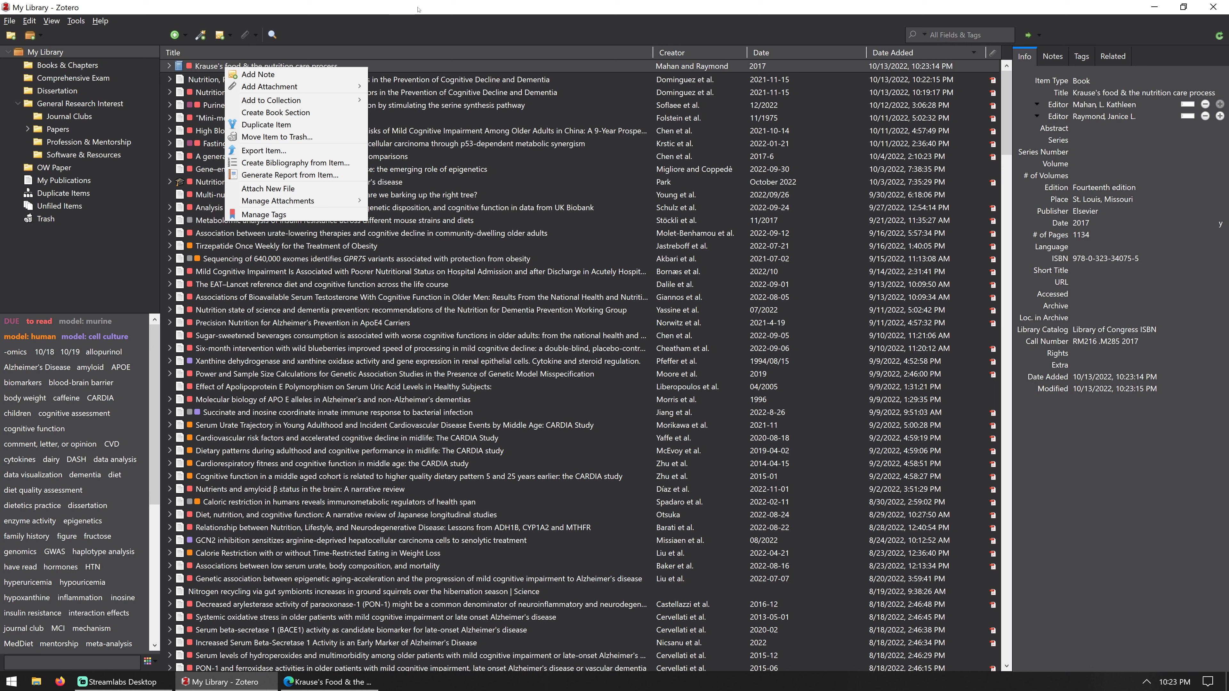
- Switch to File Explorer, look in the Desktop folder for the Journal paper PDF, and return to Zotero
click(344, 51)
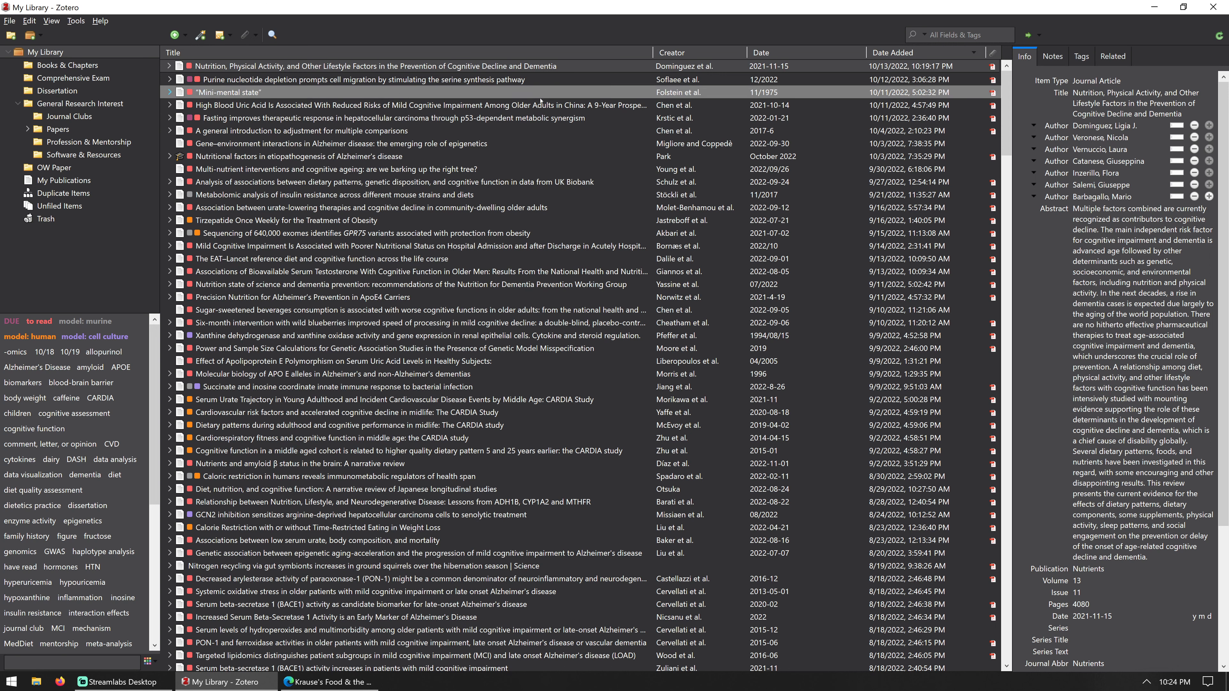
click(35, 682)
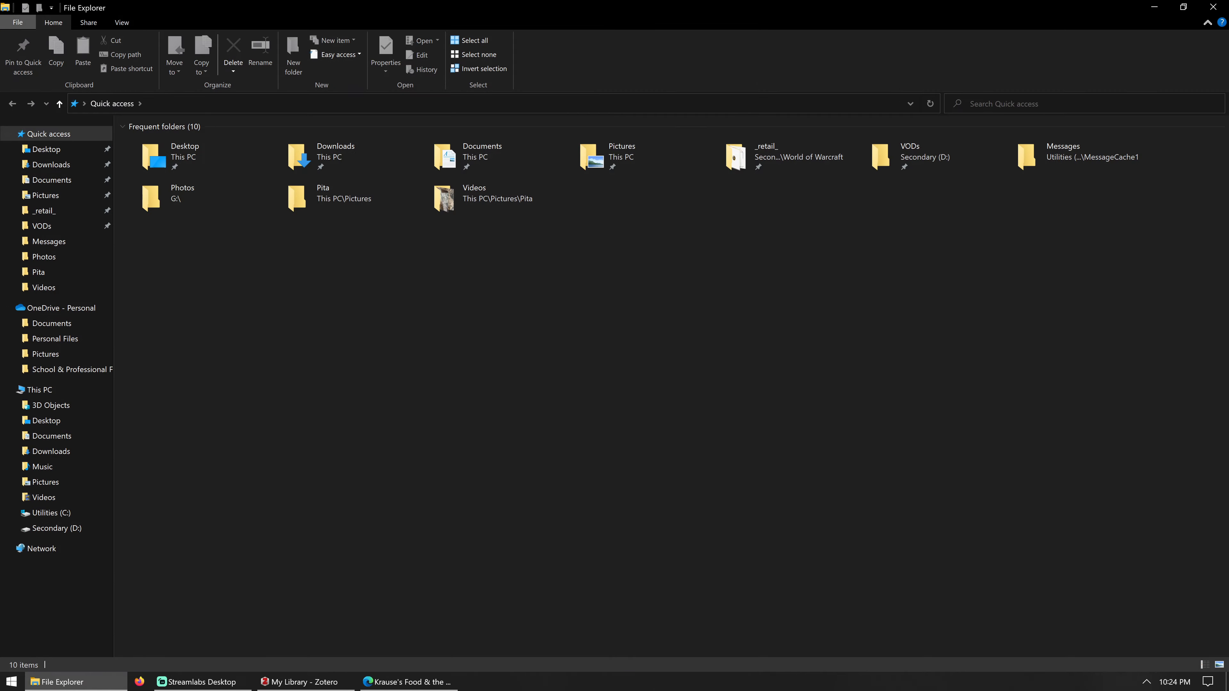
click(43, 149)
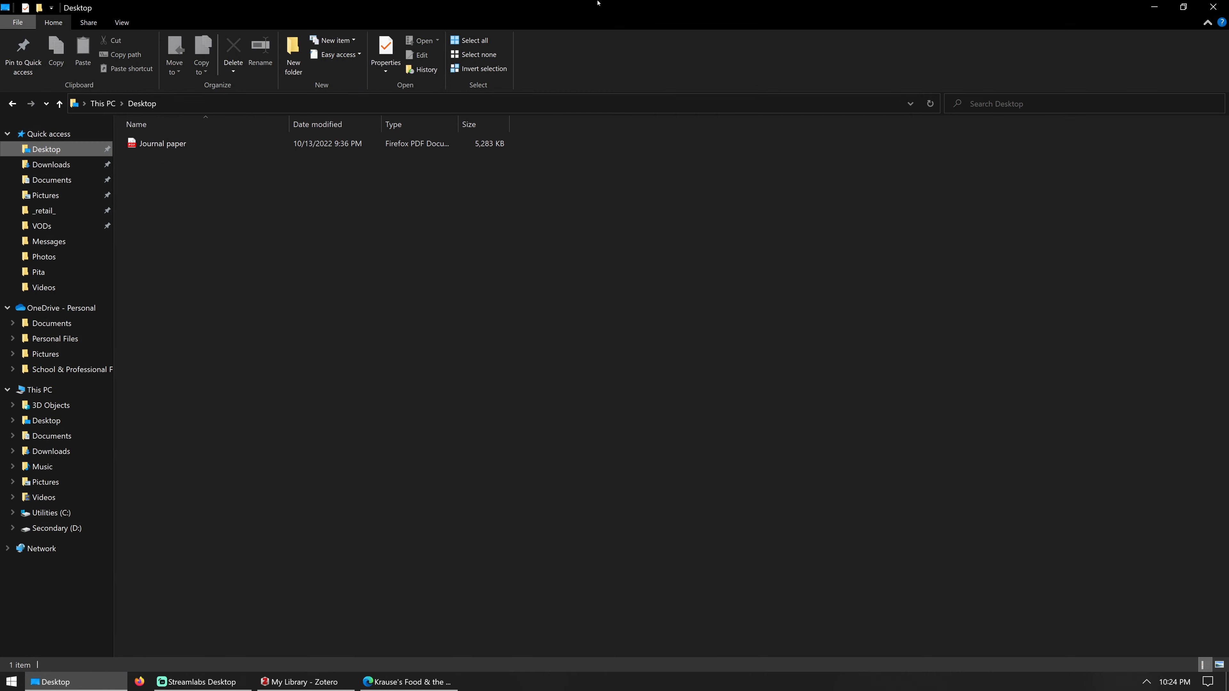
drag(599, 4, 1, 272)
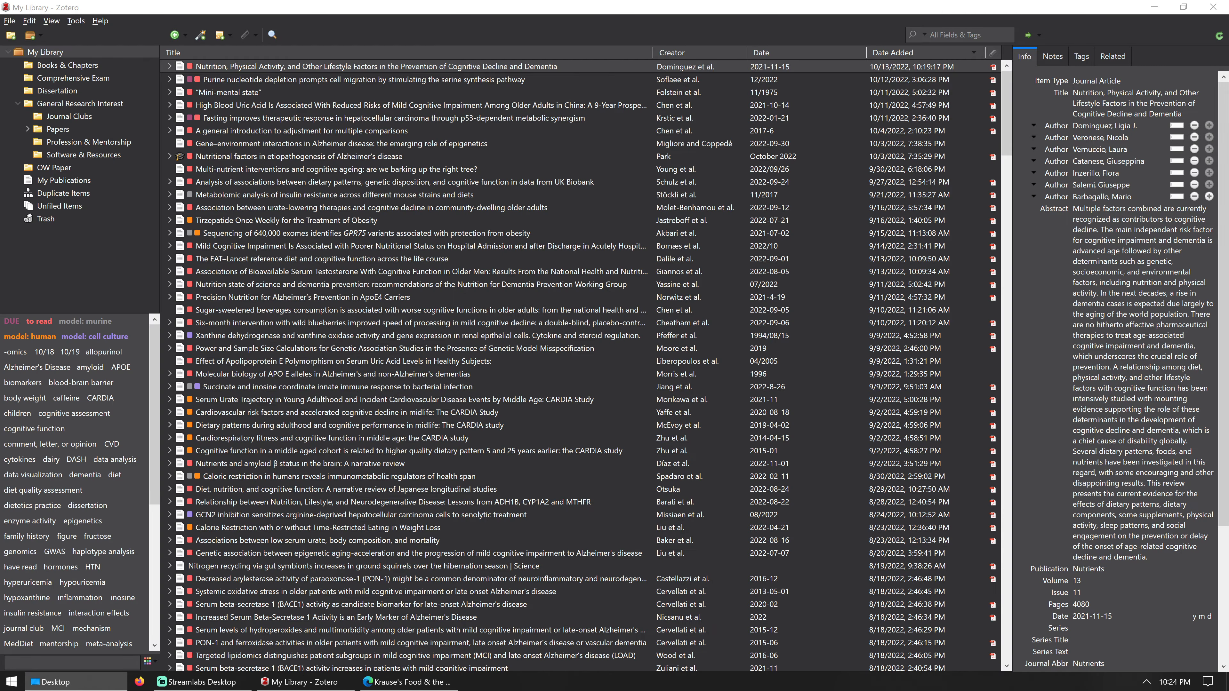
- Shrink the Zotero window, minimise the browser, and arrange the desktop's Journal paper PDF beside Zotero
click(1183, 7)
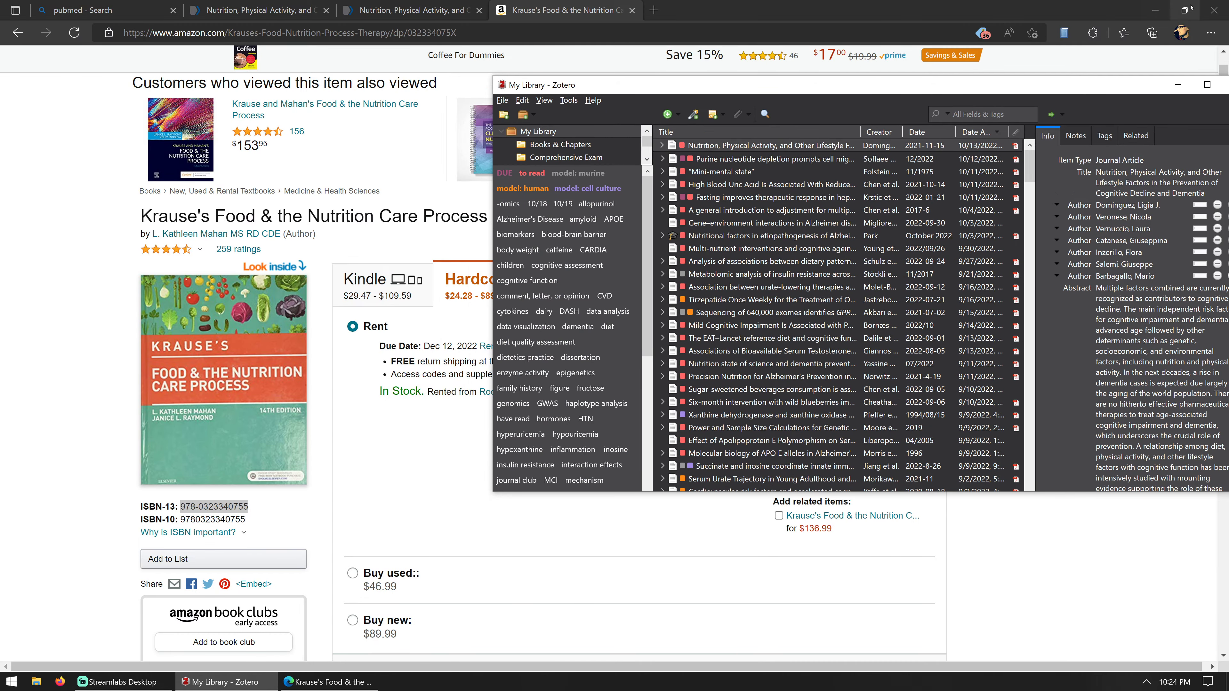
click(1155, 10)
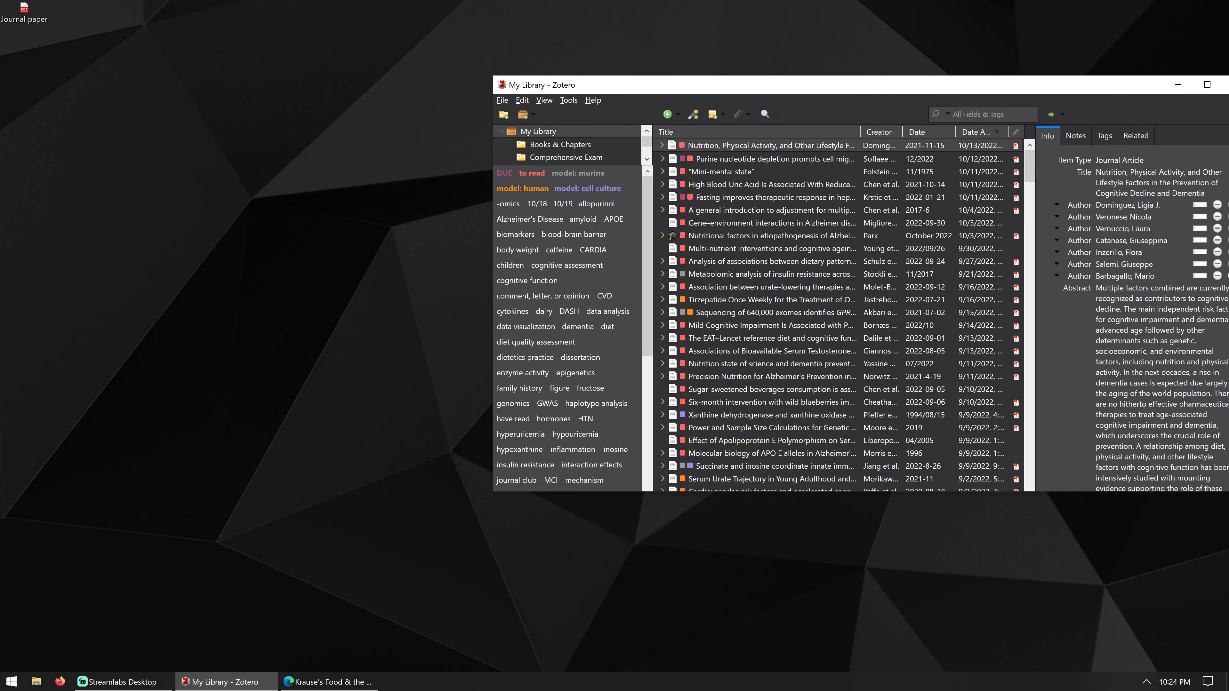
drag(24, 8, 267, 215)
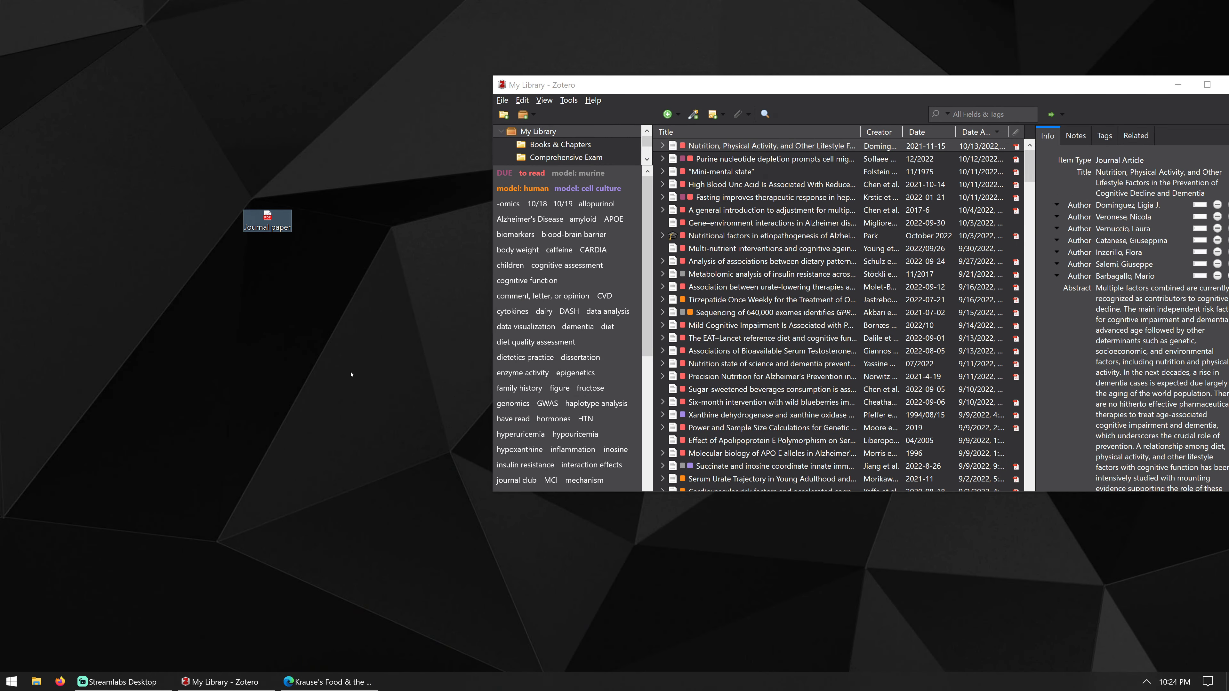
click(315, 369)
drag(212, 166, 308, 261)
double_click(864, 75)
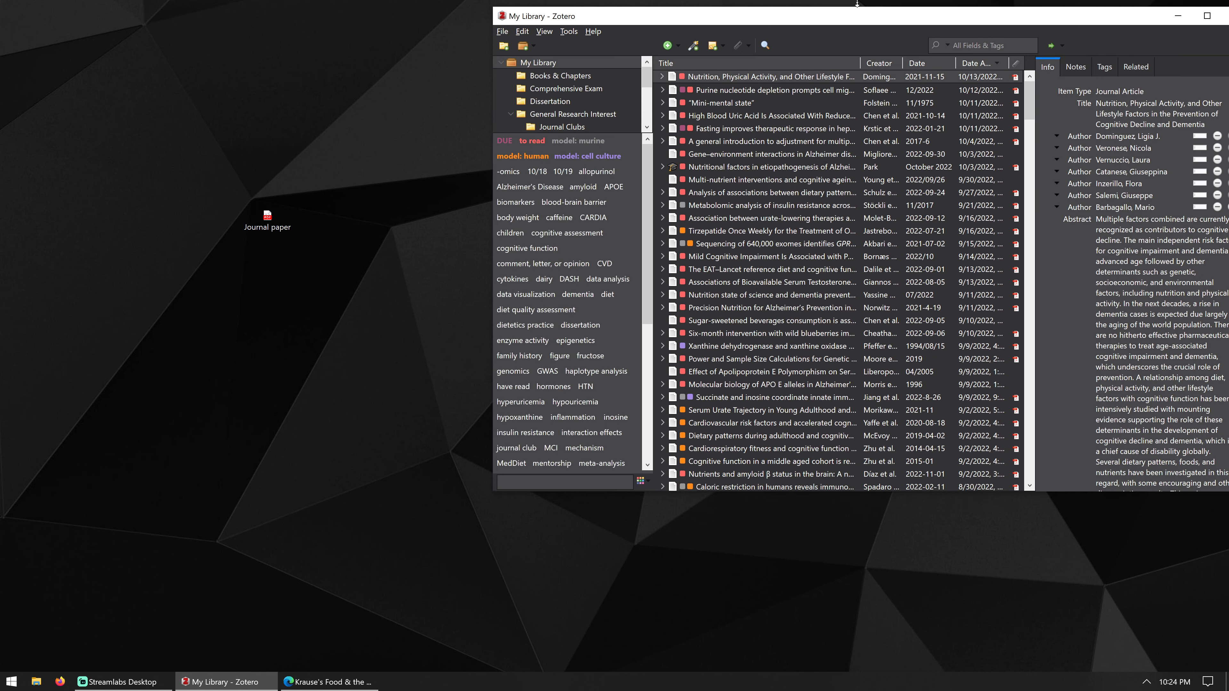
- Open the Journal paper PDF from the desktop to check which article it contains, and close it
double_click(266, 219)
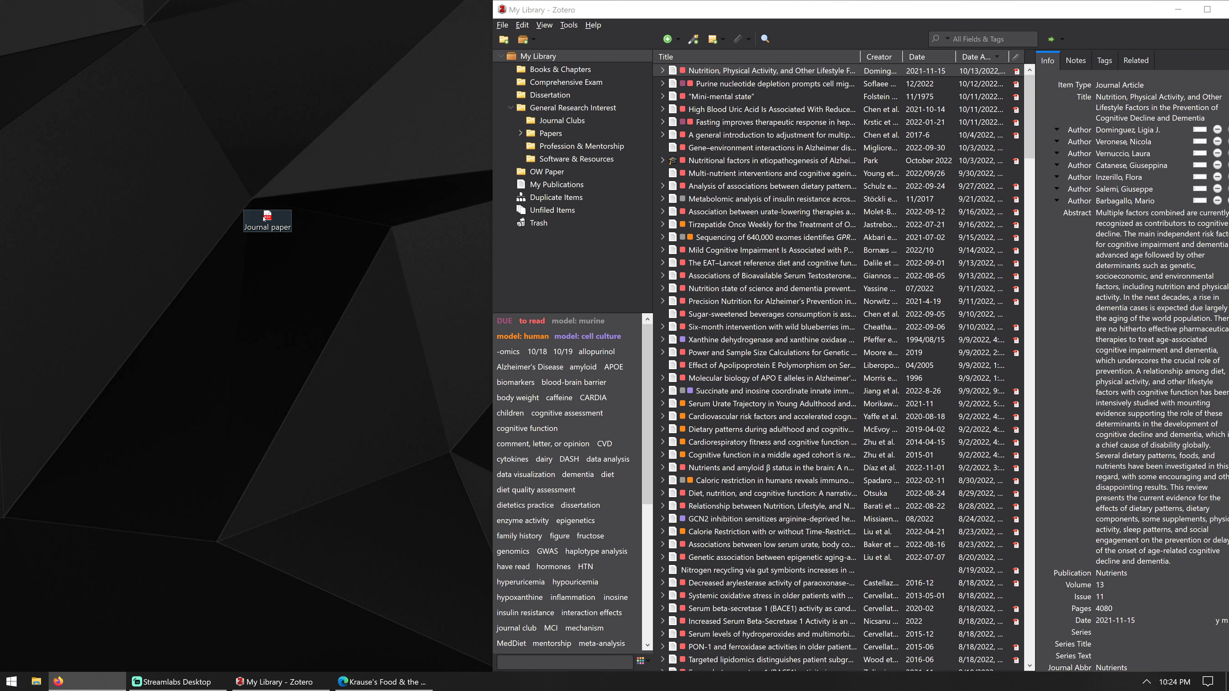
drag(525, 320, 597, 287)
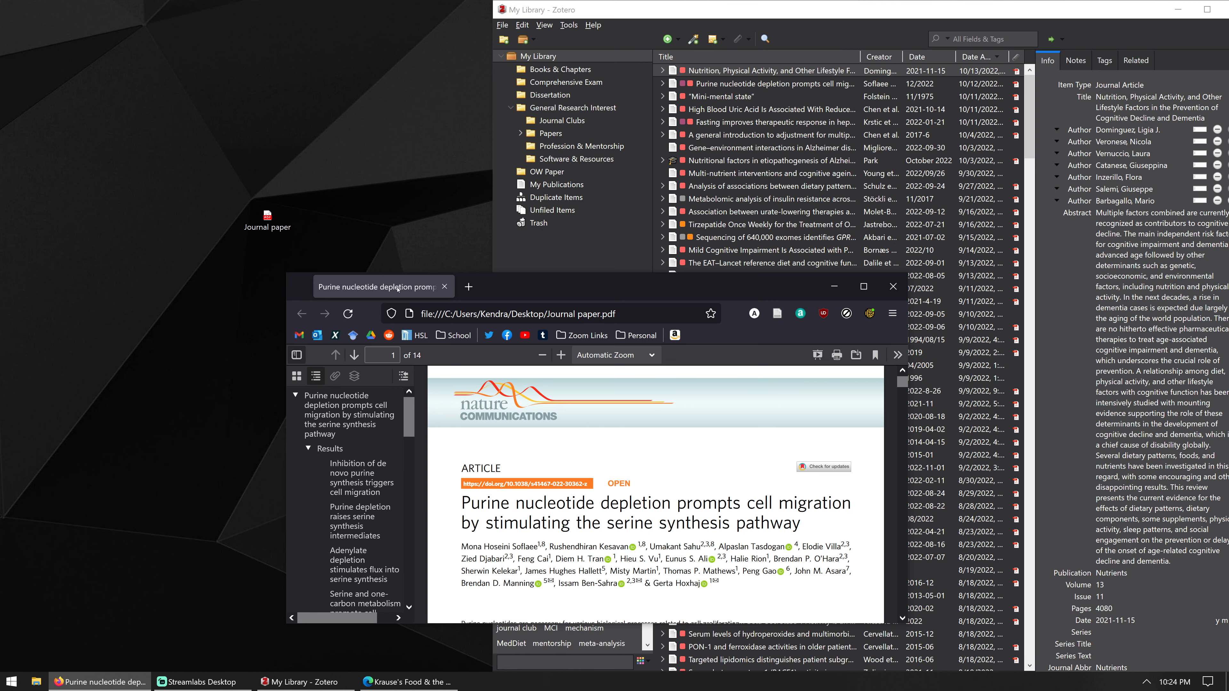
key(ctrl+w)
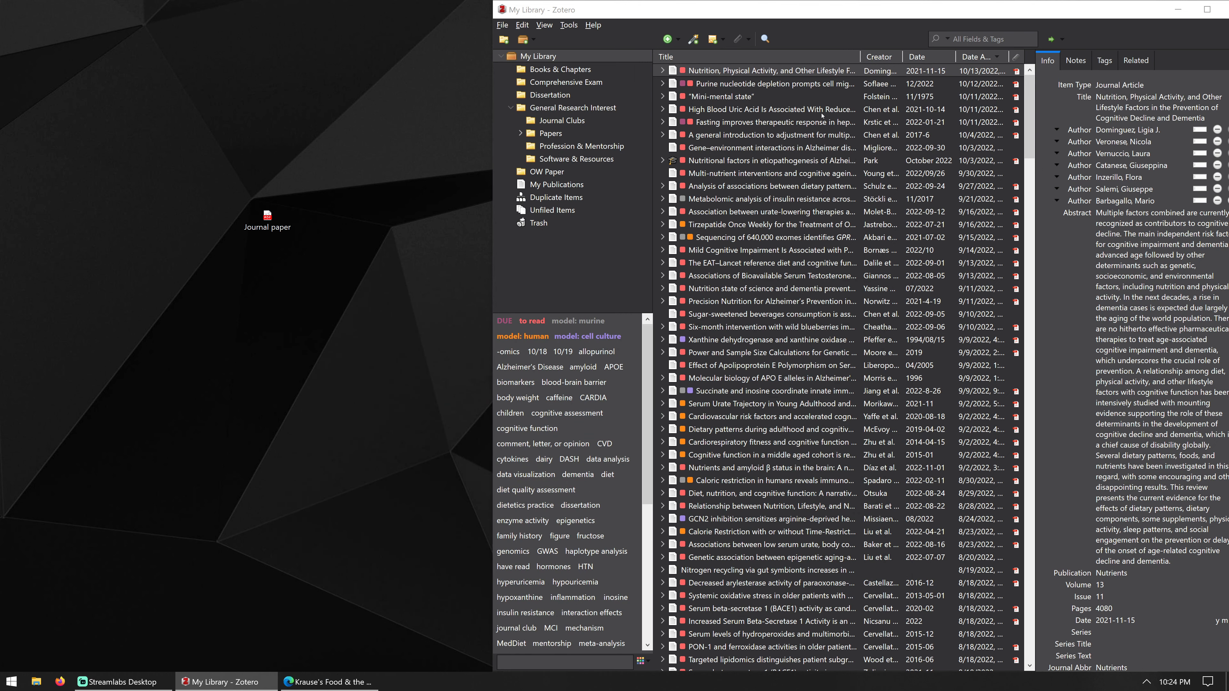
- Import the Journal paper PDF from the desktop into My Library as a stored item with retrieved metadata
click(267, 220)
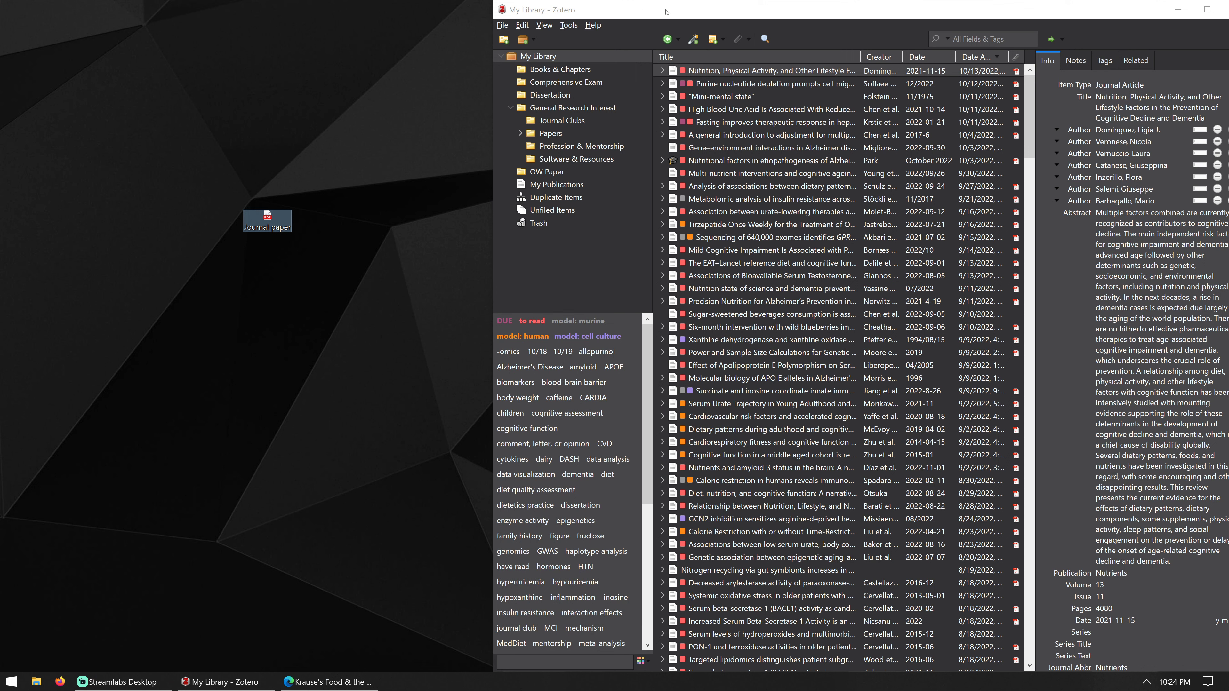
click(670, 37)
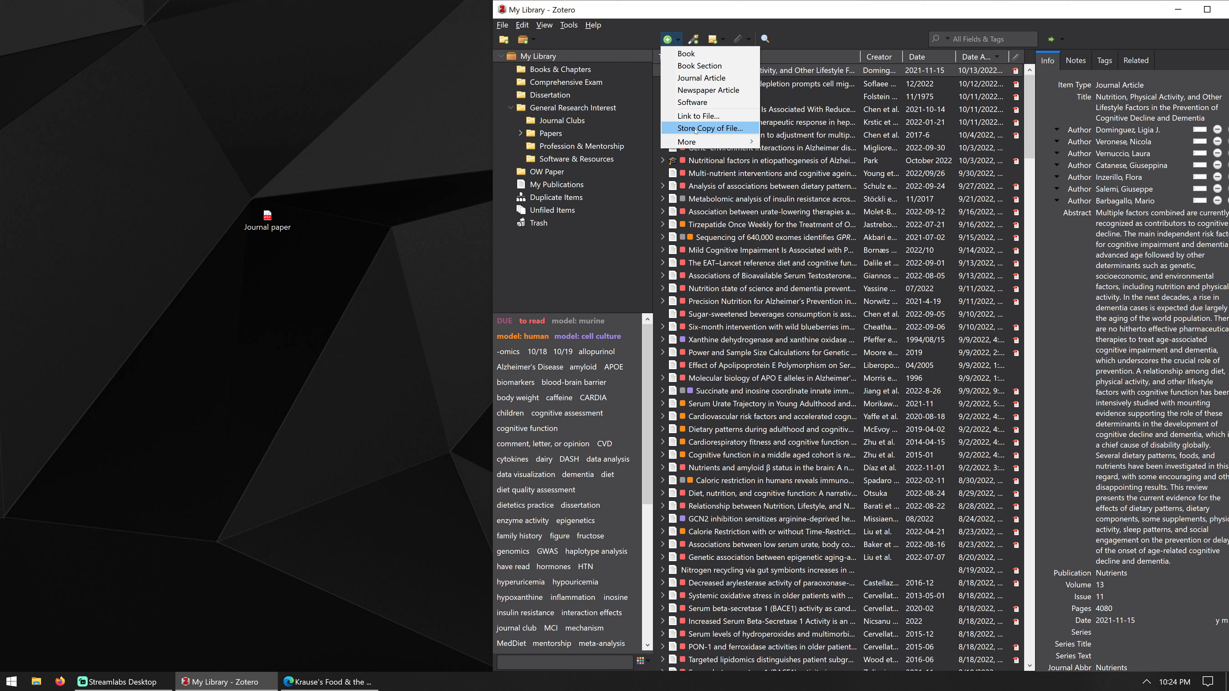
click(327, 127)
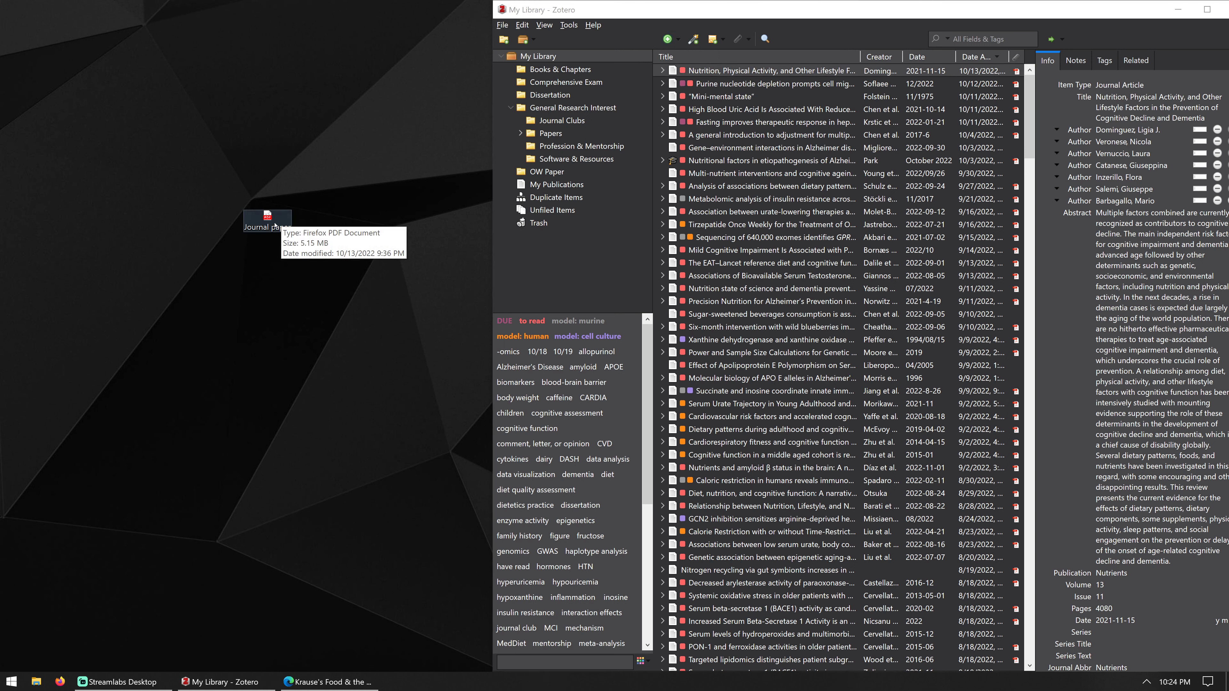
drag(272, 226, 584, 60)
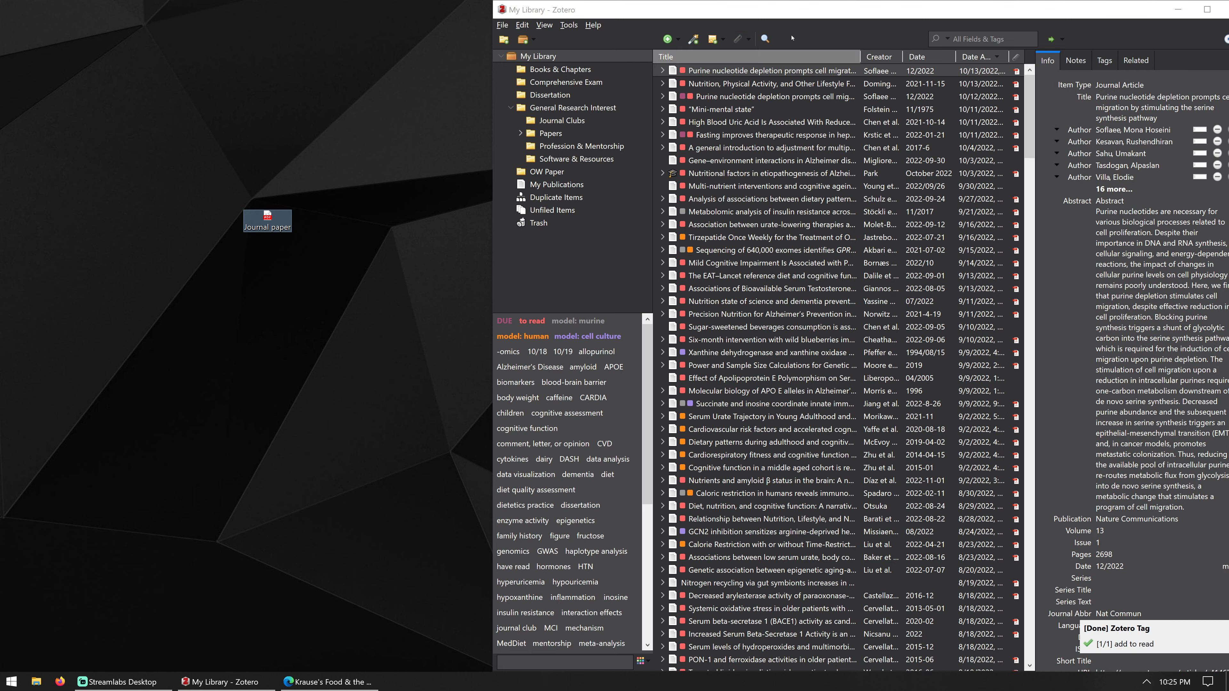
- Enlarge the Zotero window to full screen and review the imported purine nucleotide article's details
drag(741, 9, 672, 26)
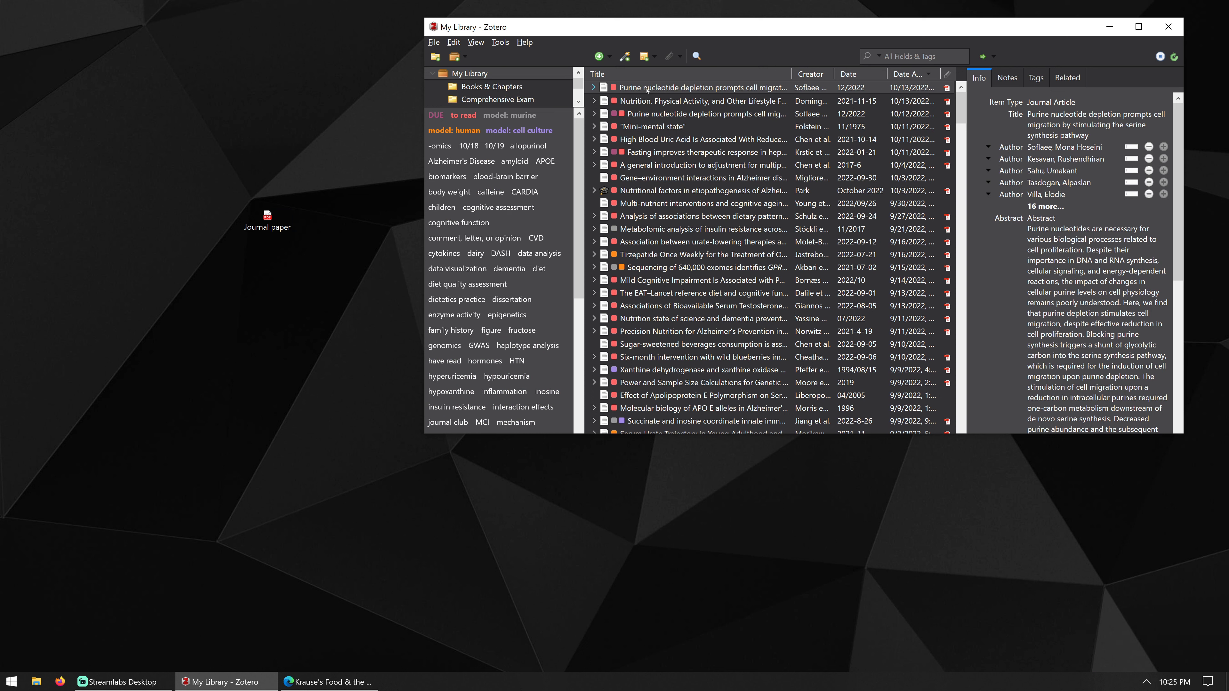
double_click(766, 30)
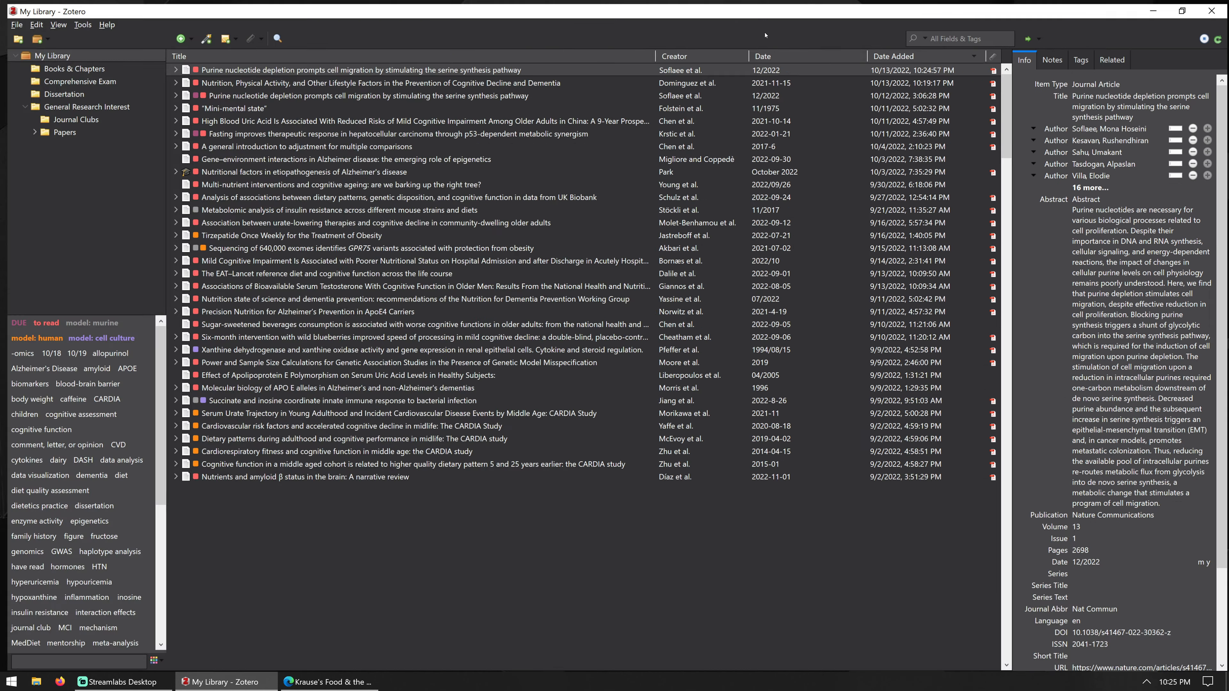
drag(767, 8, 869, 70)
right_click(265, 225)
click(277, 103)
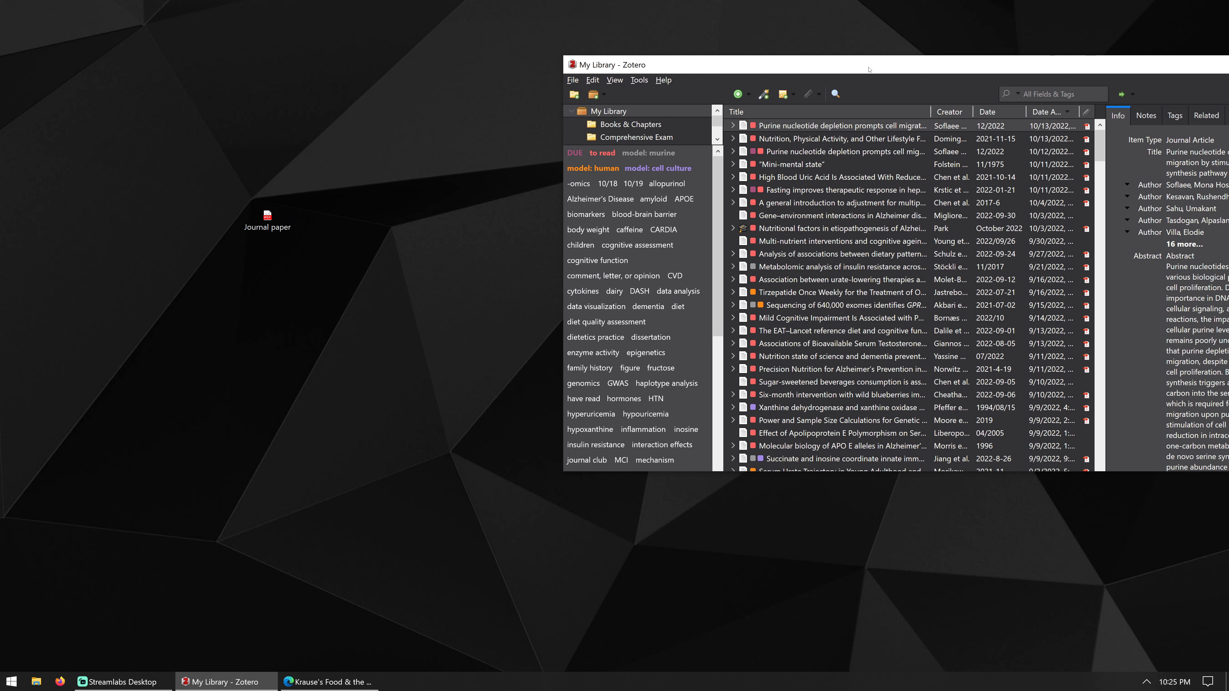
double_click(859, 73)
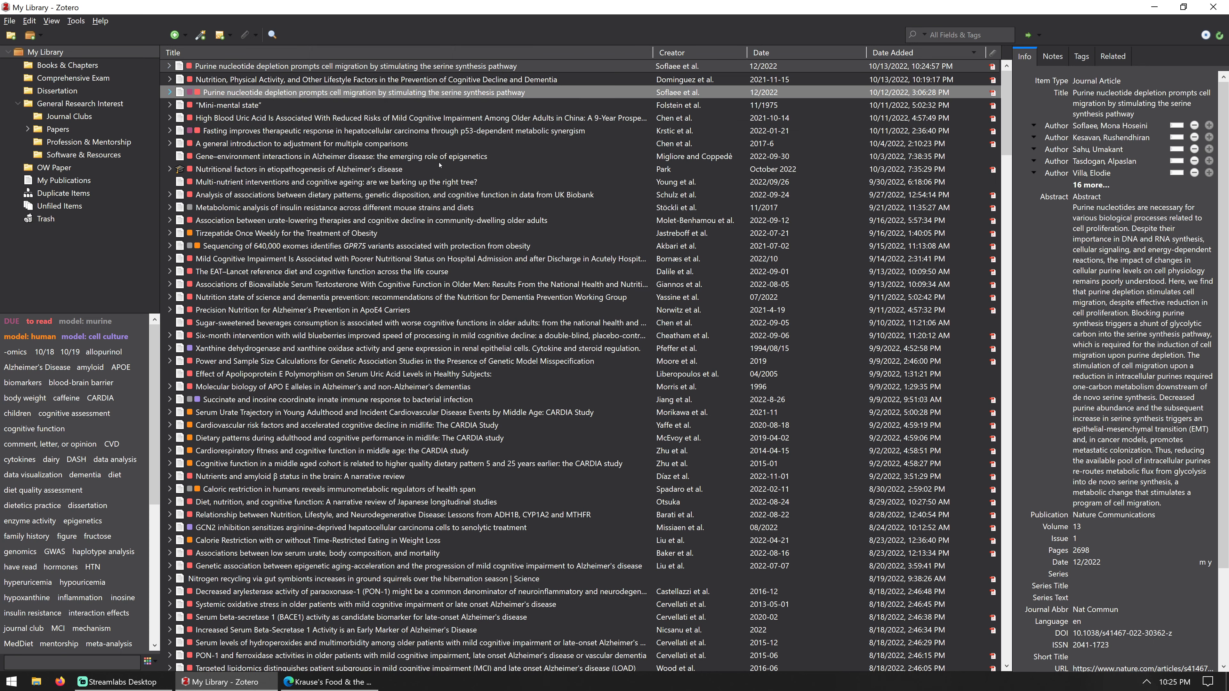
- Shrink the Zotero window and open the Journal paper PDF from the desktop to view its first page
drag(434, 12, 715, 92)
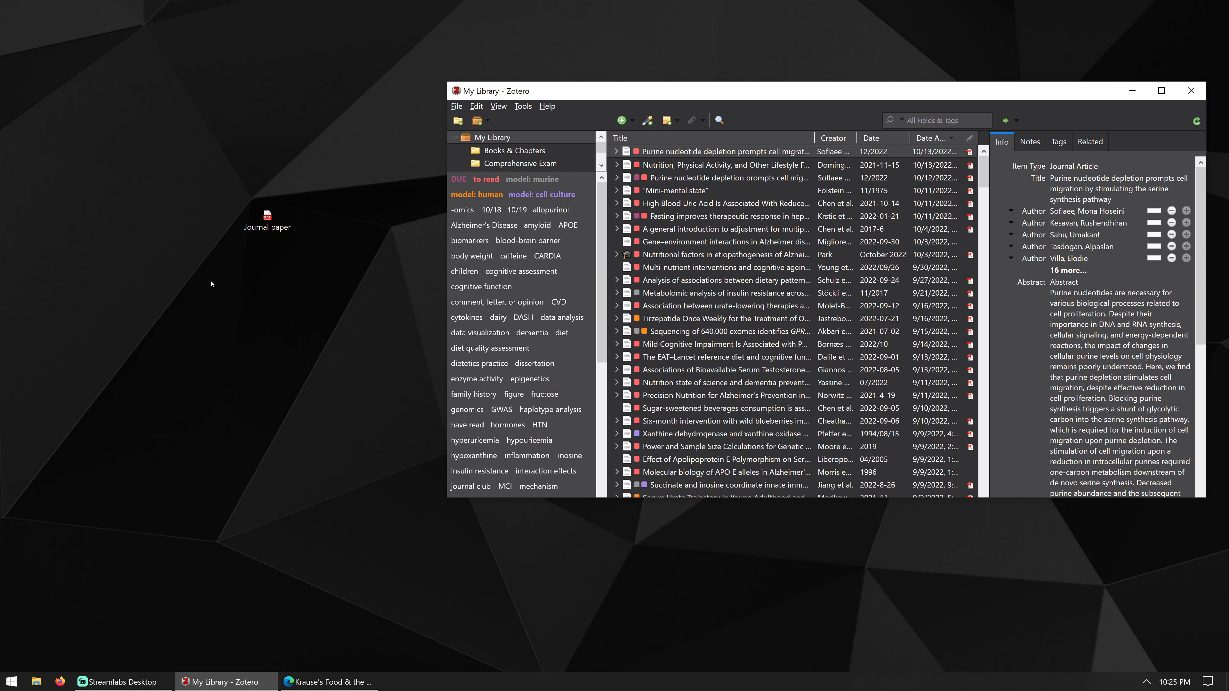
click(245, 221)
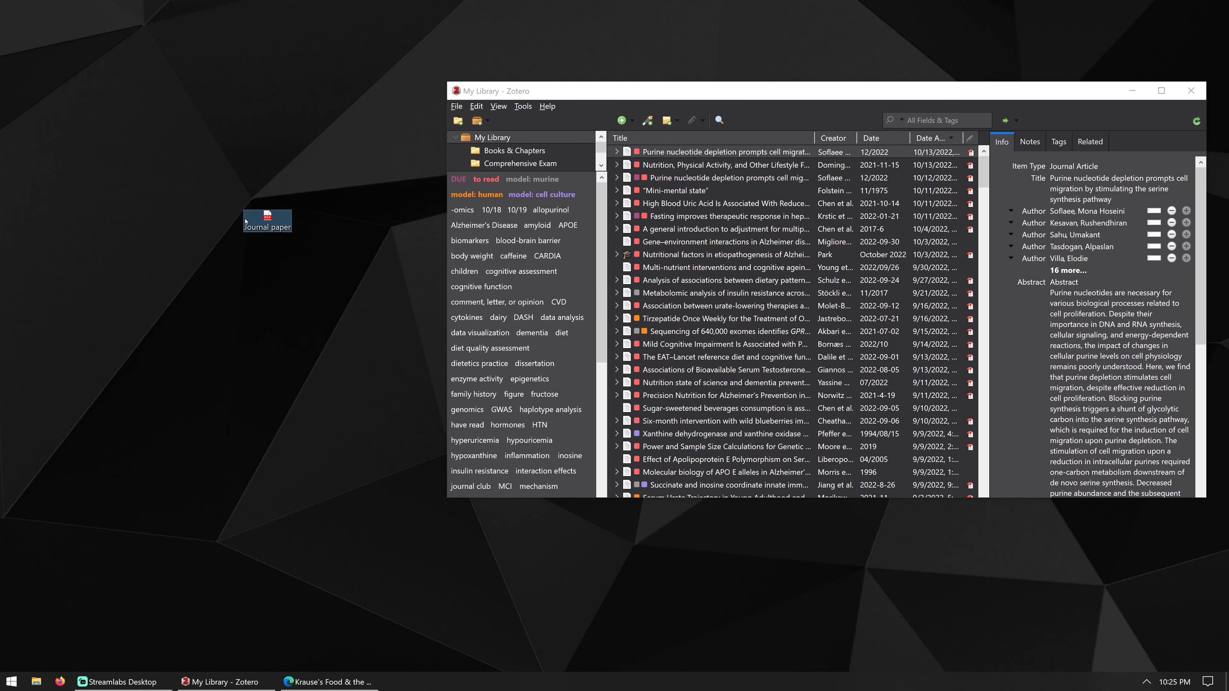
double_click(264, 226)
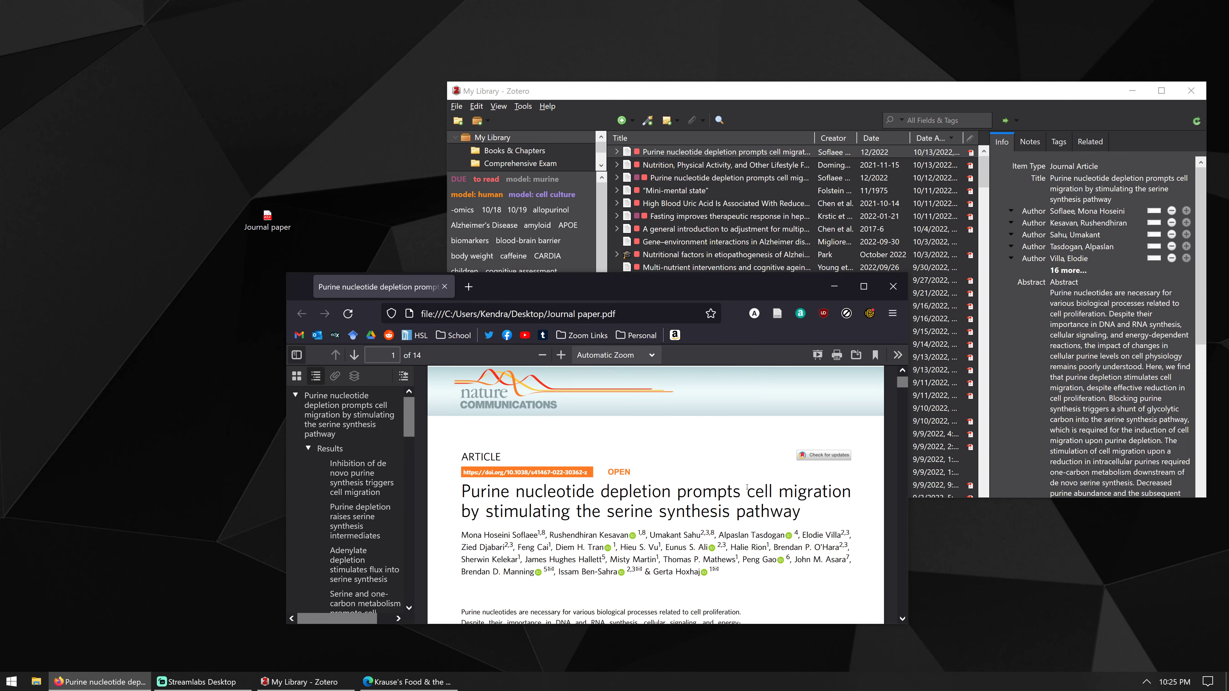
- Maximize the Journal paper PDF window and copy the article's DOI link from the footer of its first page
key(super+Up)
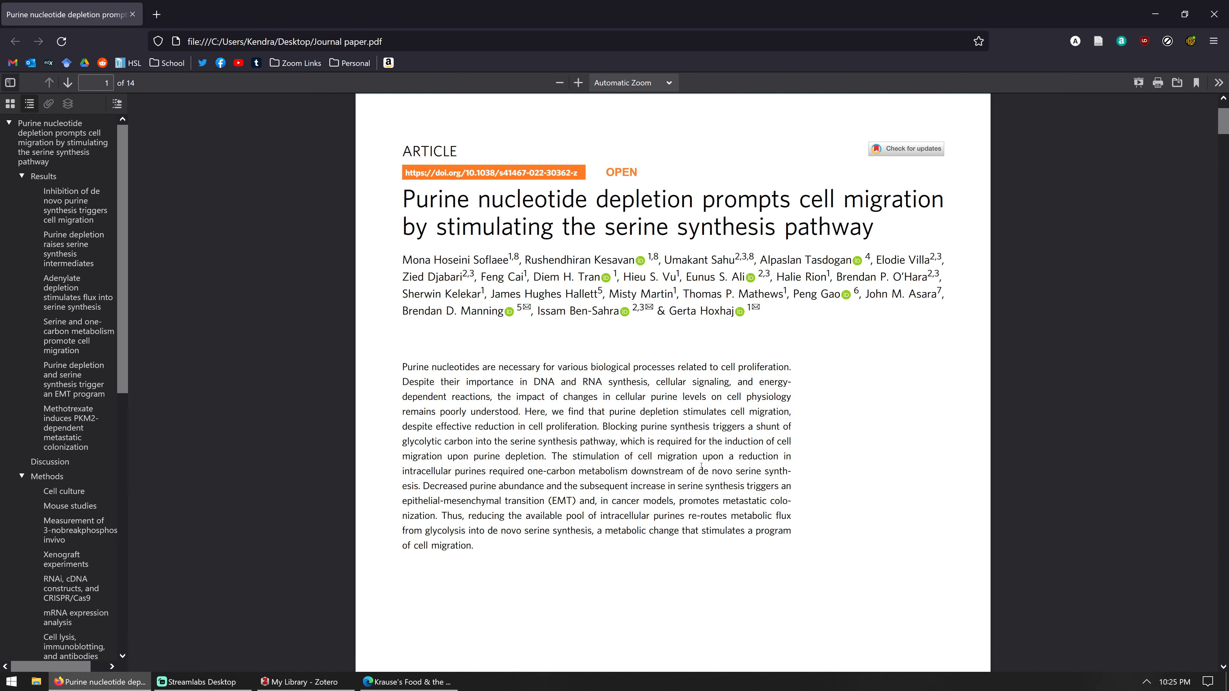
scroll(710, 425, down, 5)
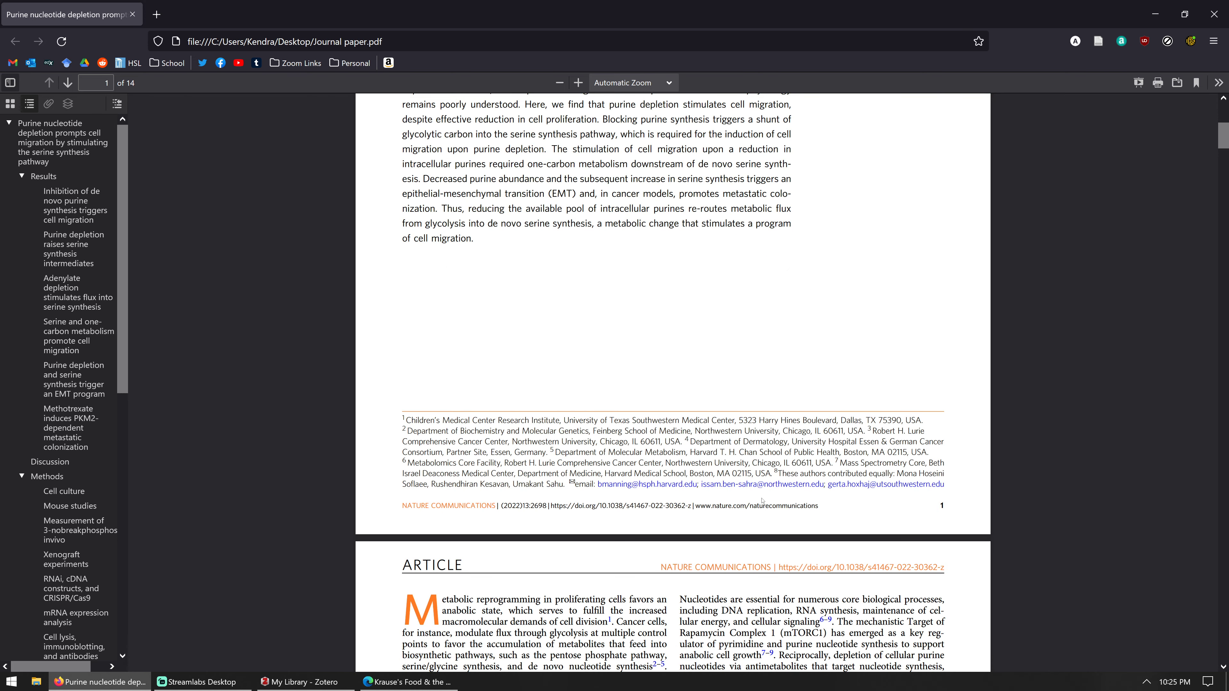
drag(550, 506, 693, 507)
key(ctrl+c)
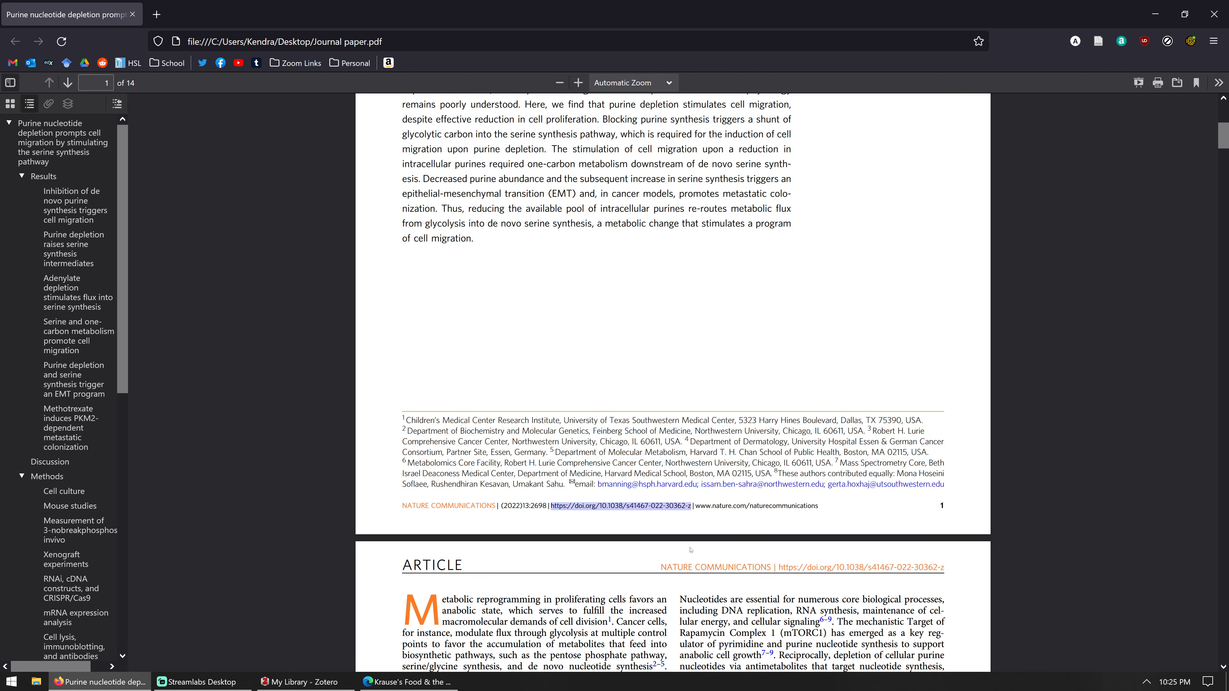
click(406, 681)
click(300, 681)
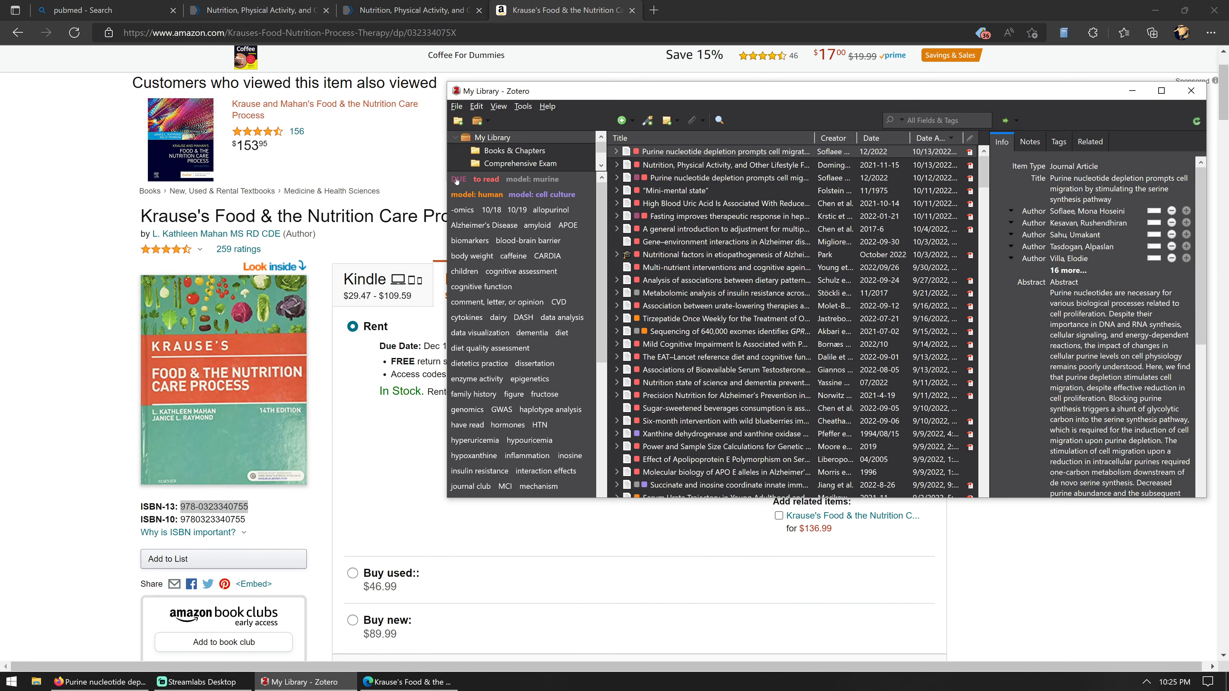
click(648, 120)
key(ctrl+v)
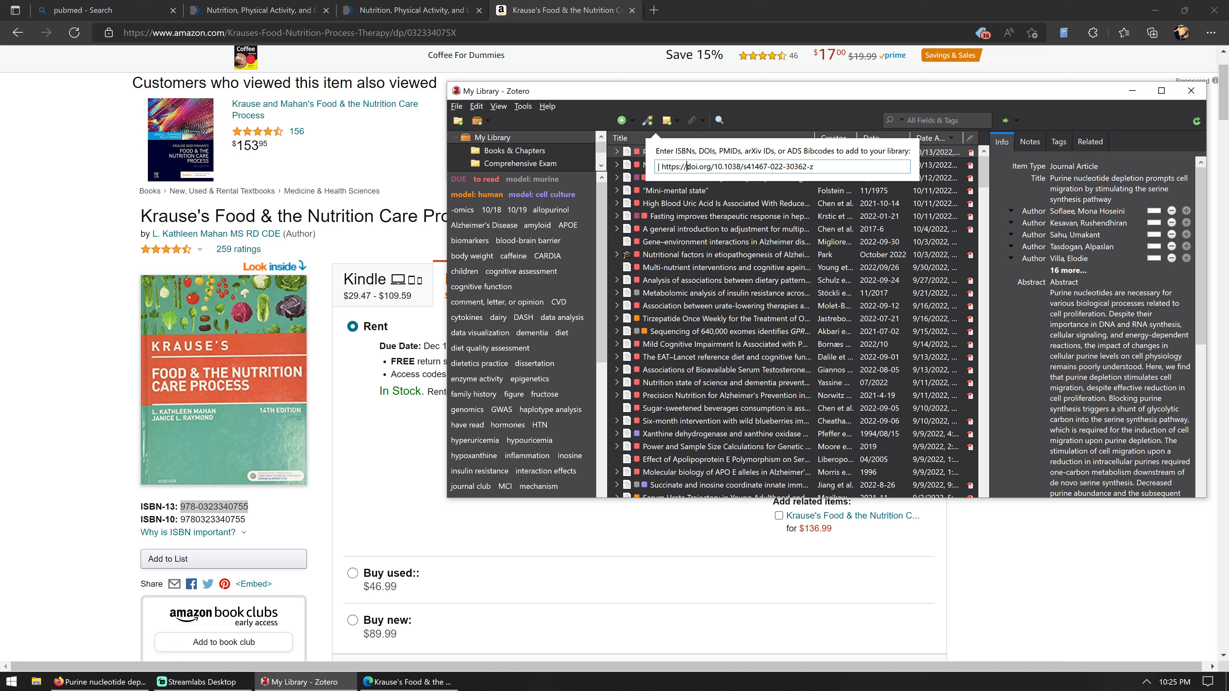
key(BackSpace)
key(BackSpace)
key(BackSpace)
key(BackSpace)
key(BackSpace)
key(BackSpace)
key(BackSpace)
key(BackSpace)
key(BackSpace)
key(BackSpace)
key(Return)
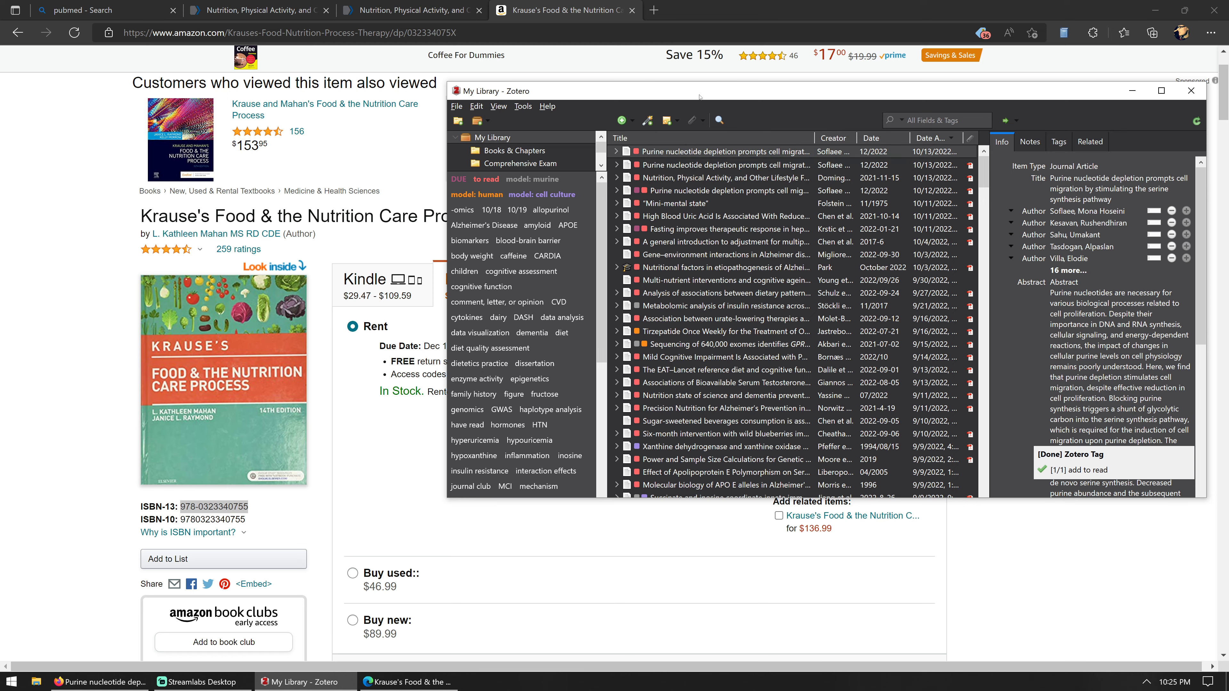
- Maximize the Zotero window, open the newly added purine nucleotide article's PDF to view it, and close it
double_click(648, 91)
click(306, 70)
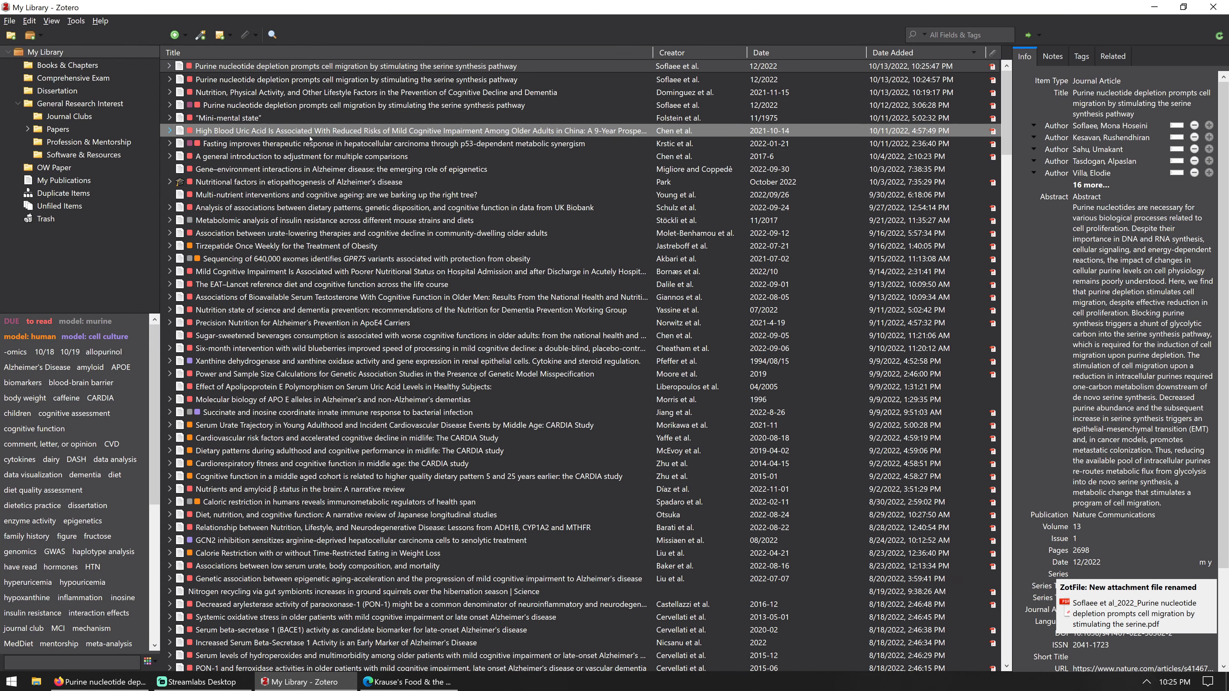
double_click(264, 71)
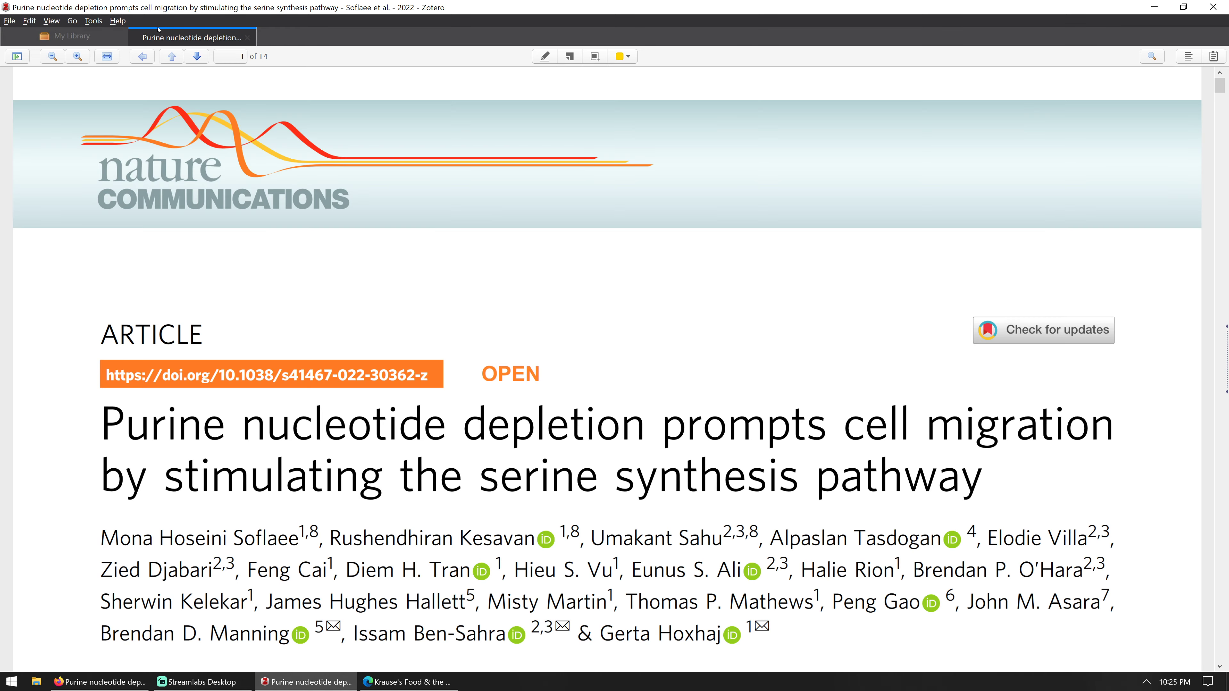
middle_click(158, 32)
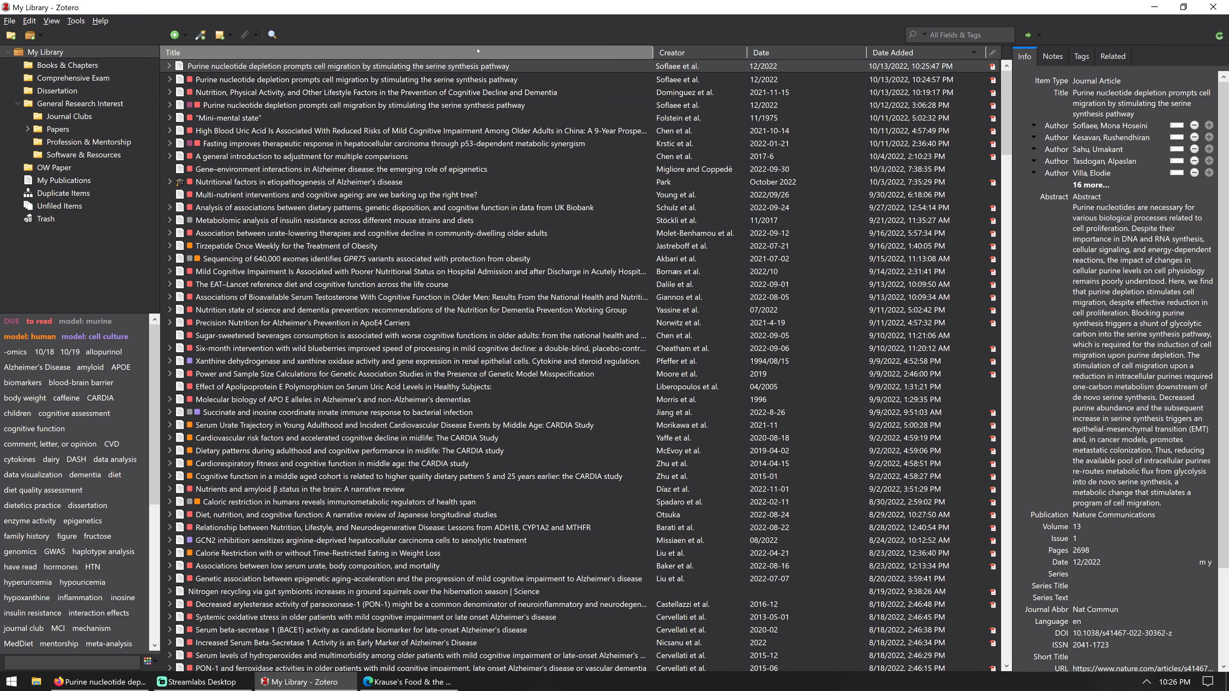
- Attach a stored copy of the Journal paper PDF from the desktop to the newest purine nucleotide item and check its attachment list
right_click(317, 68)
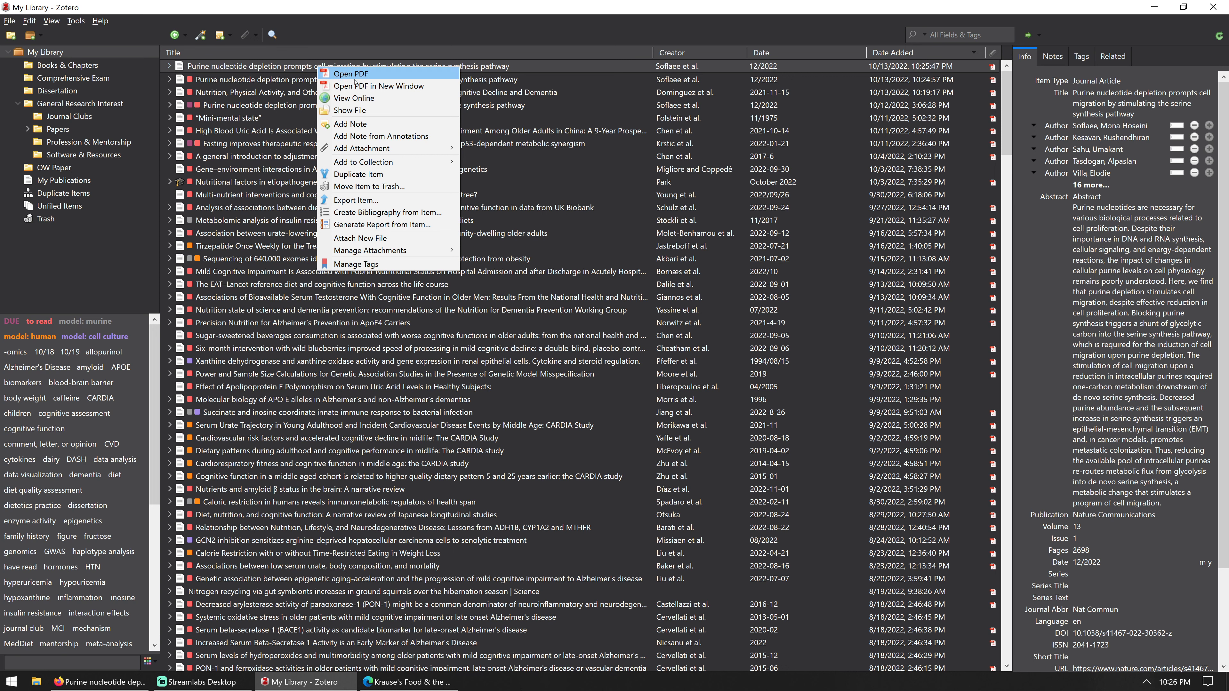
mouse_move(365, 147)
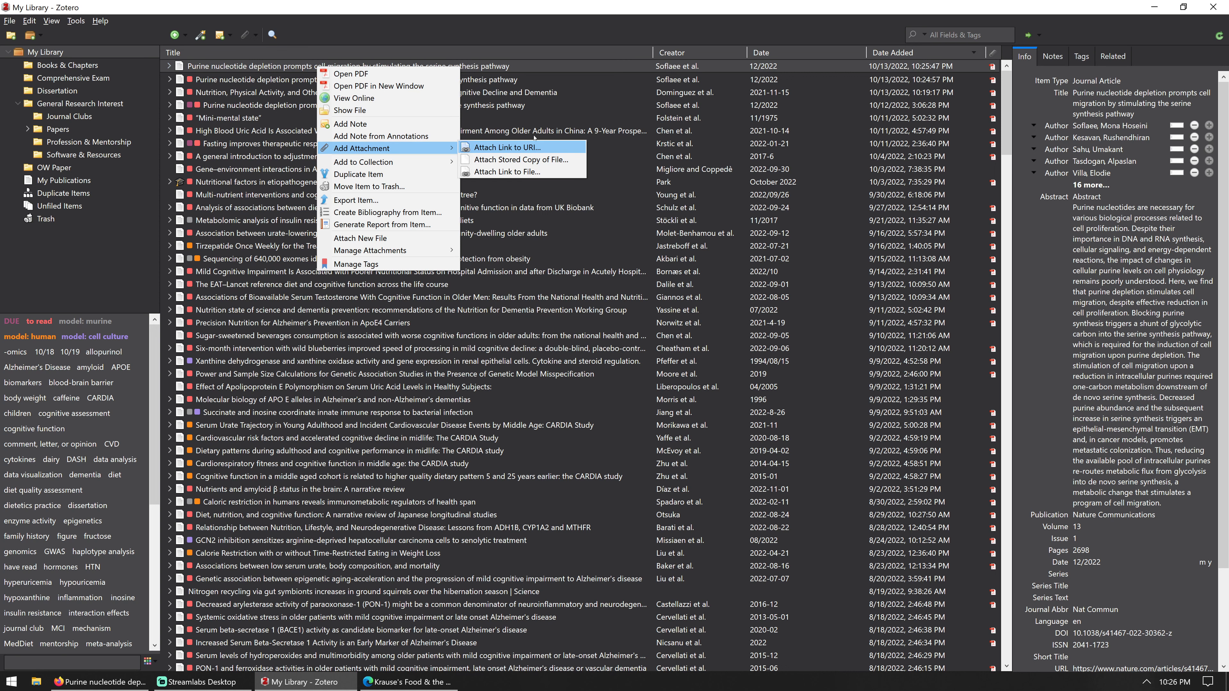
click(534, 160)
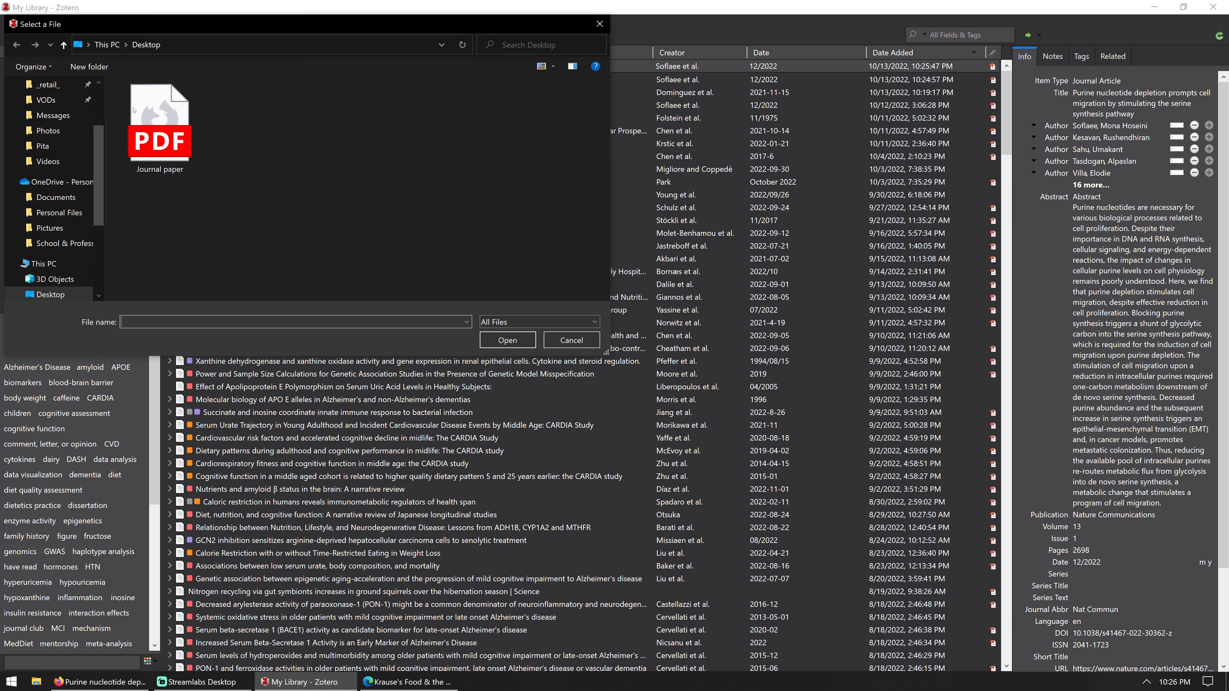
click(148, 148)
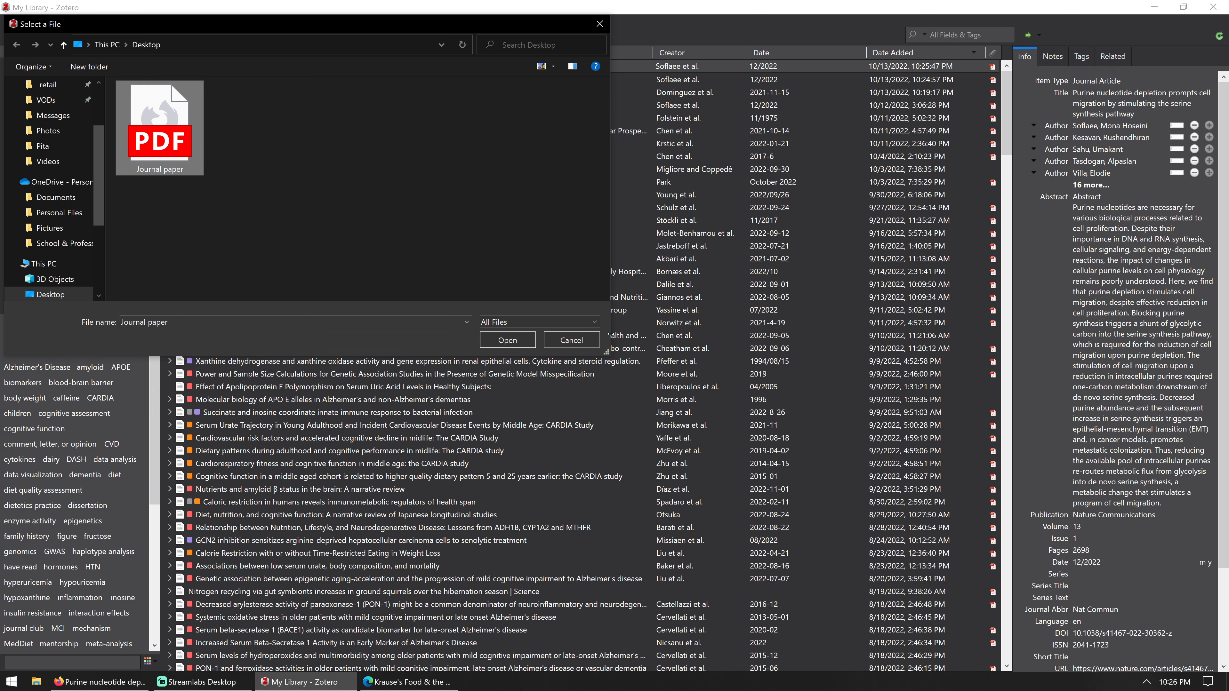
click(507, 339)
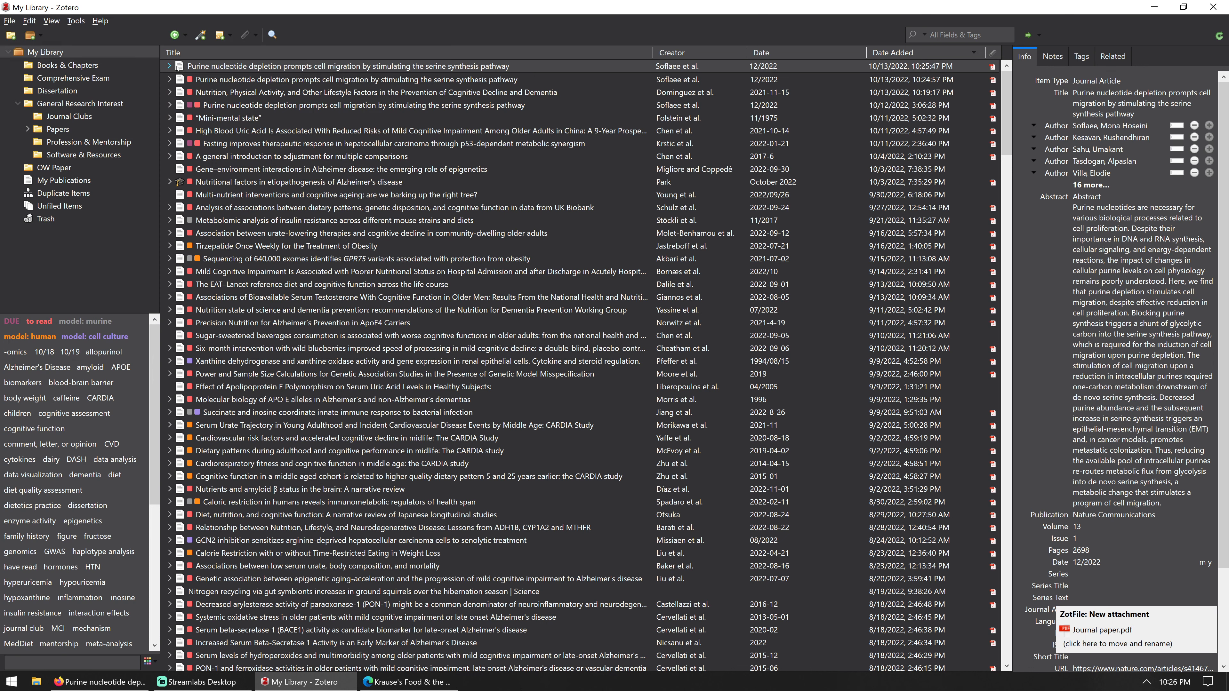
click(170, 66)
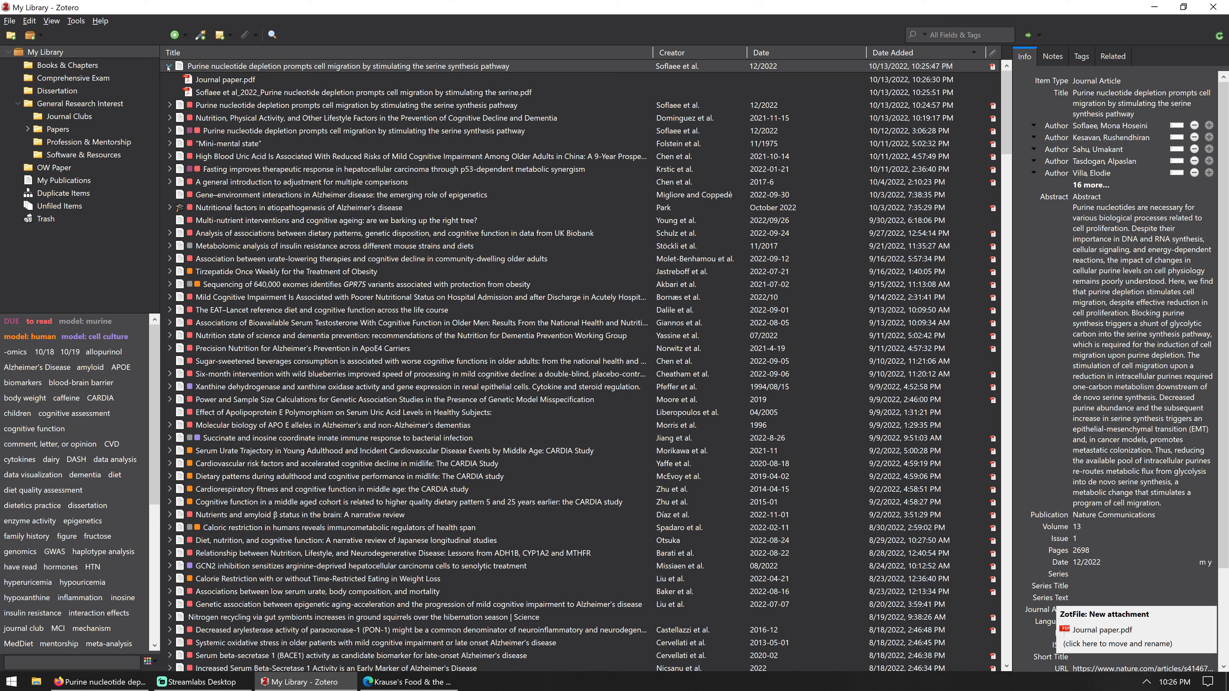
click(169, 67)
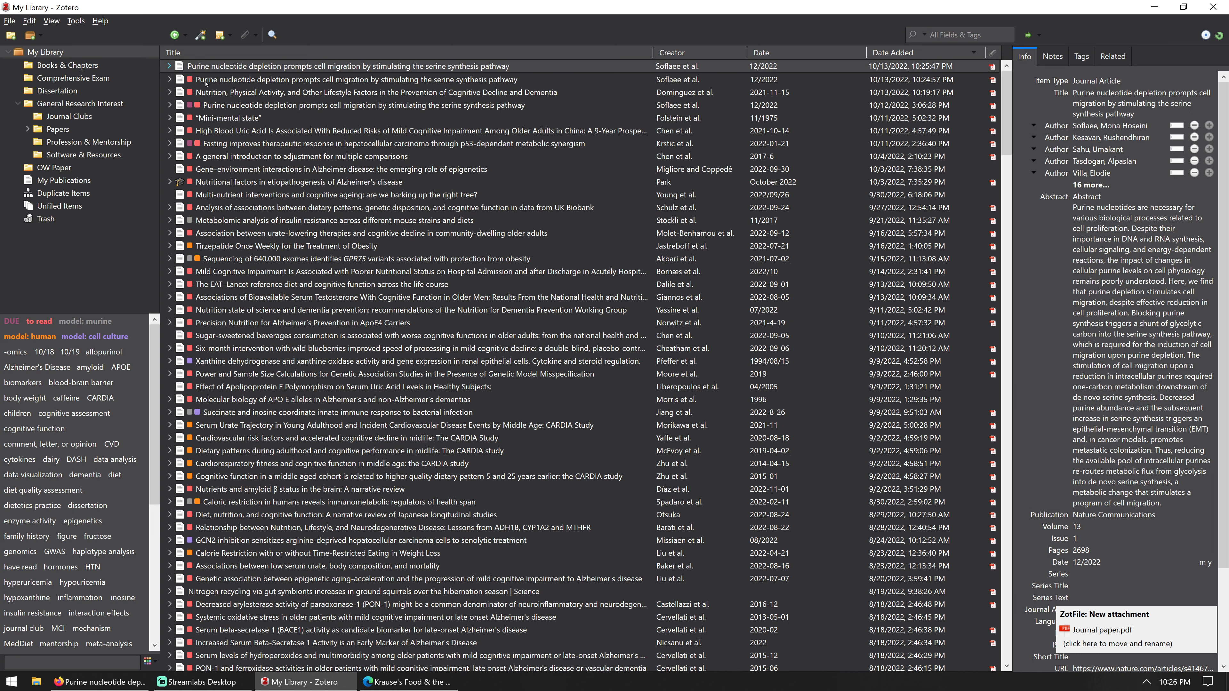
- In the Journal Clubs collection, open the Calorie Restriction article's PDF, view its first page, and close it
click(90, 116)
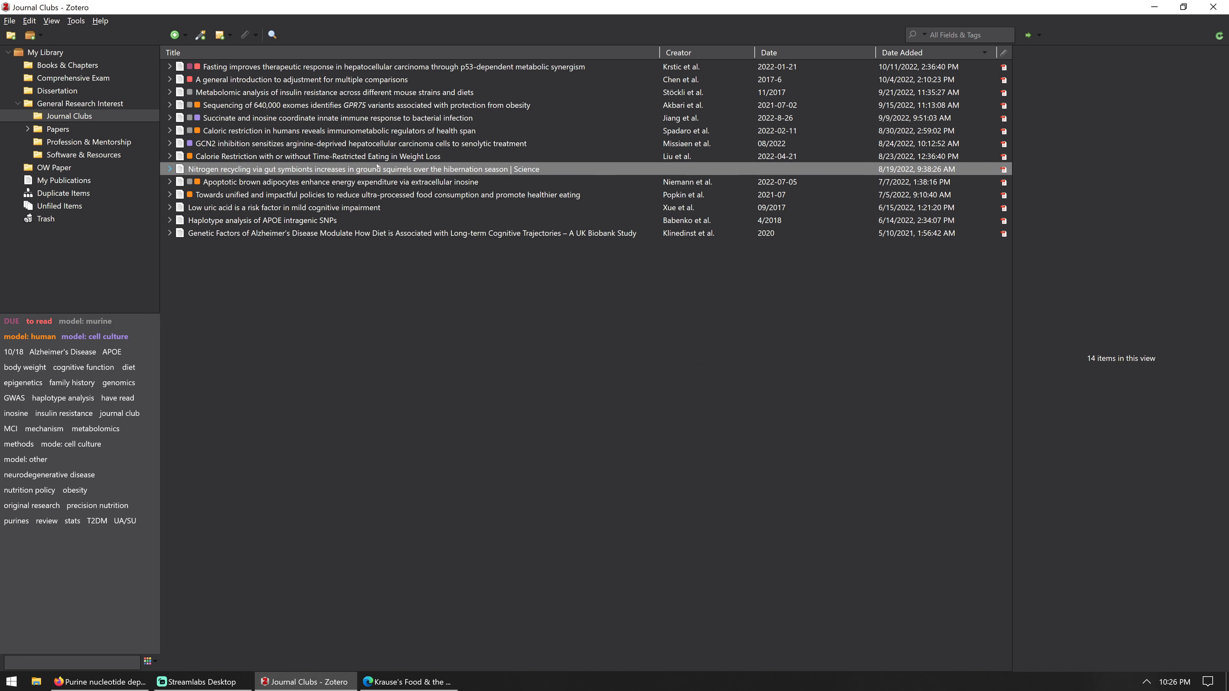
click(195, 155)
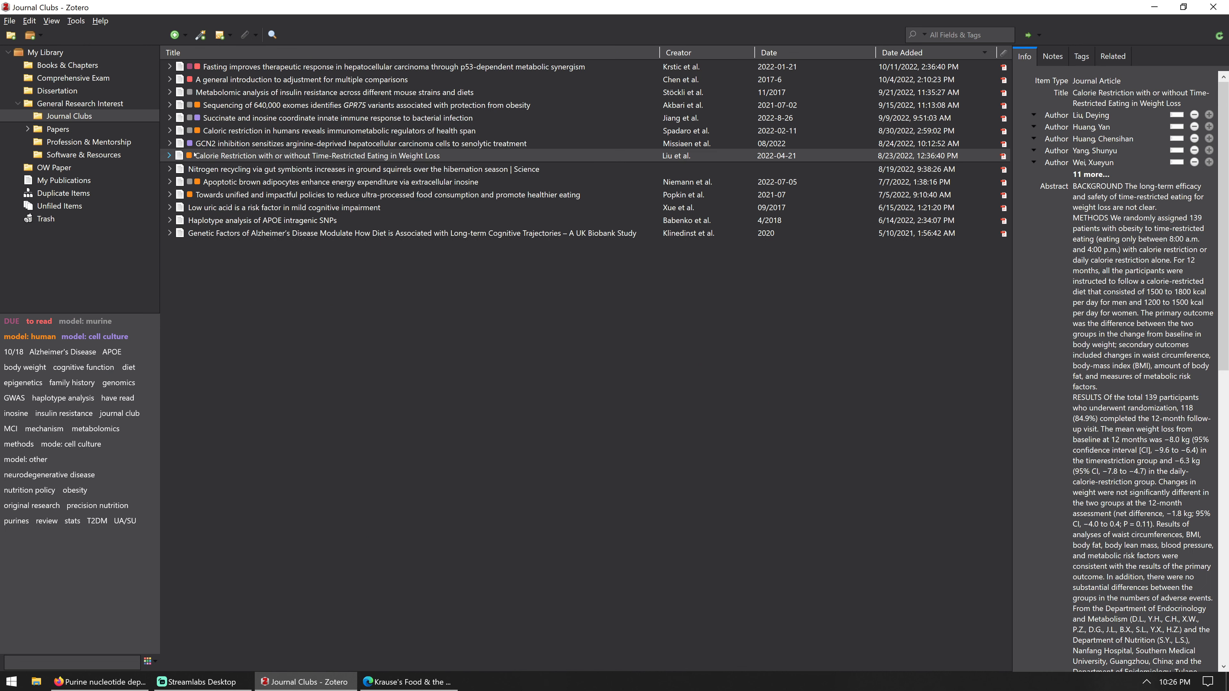
double_click(226, 156)
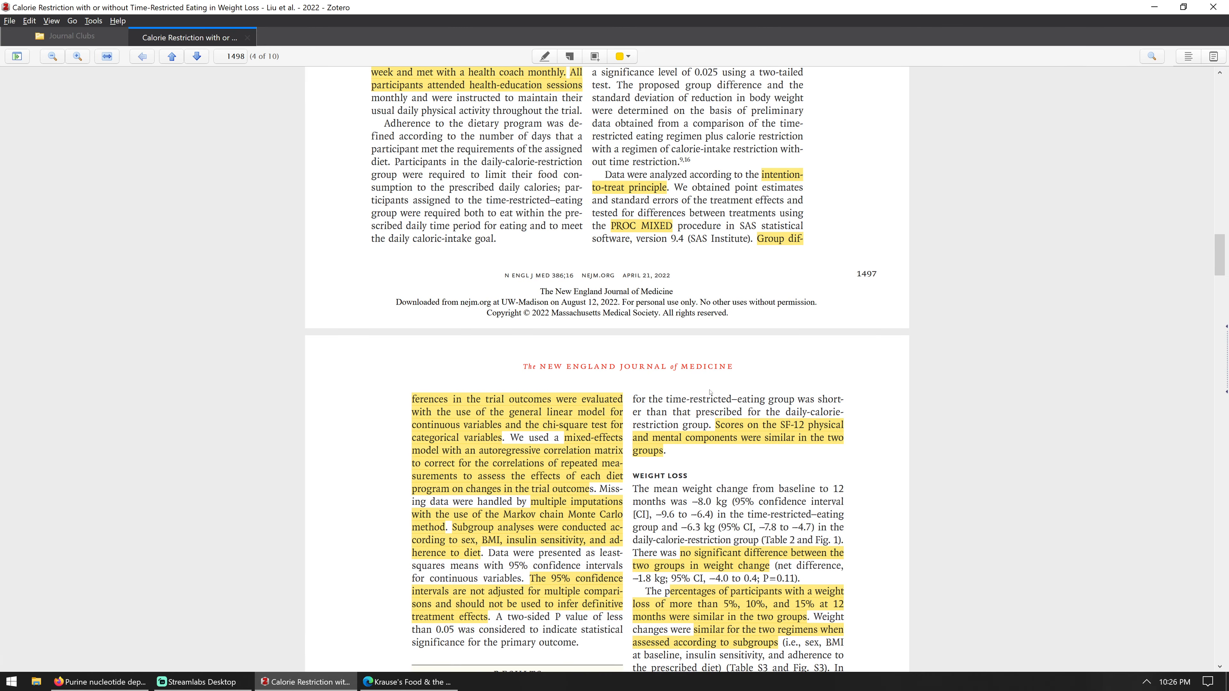
scroll(779, 435, up, 20)
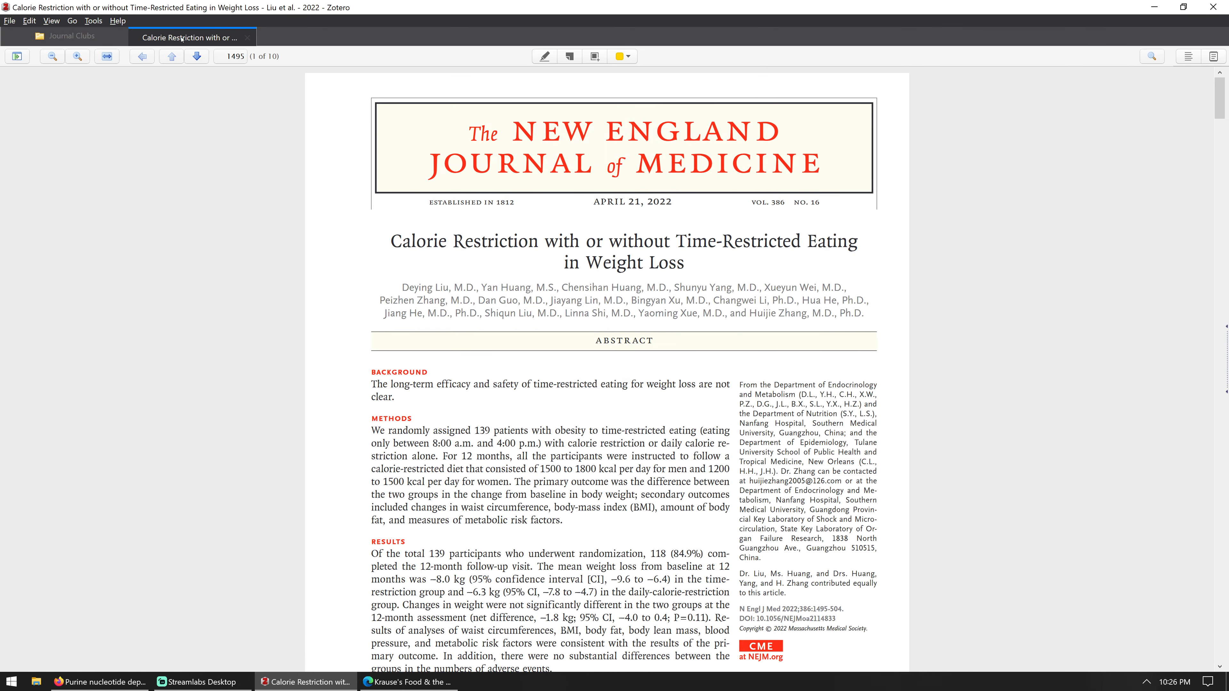
middle_click(181, 38)
- Expand the Calorie Restriction item and view its Supp - Figs & Tables and Supp - Protocol attachments, closing each one
click(168, 156)
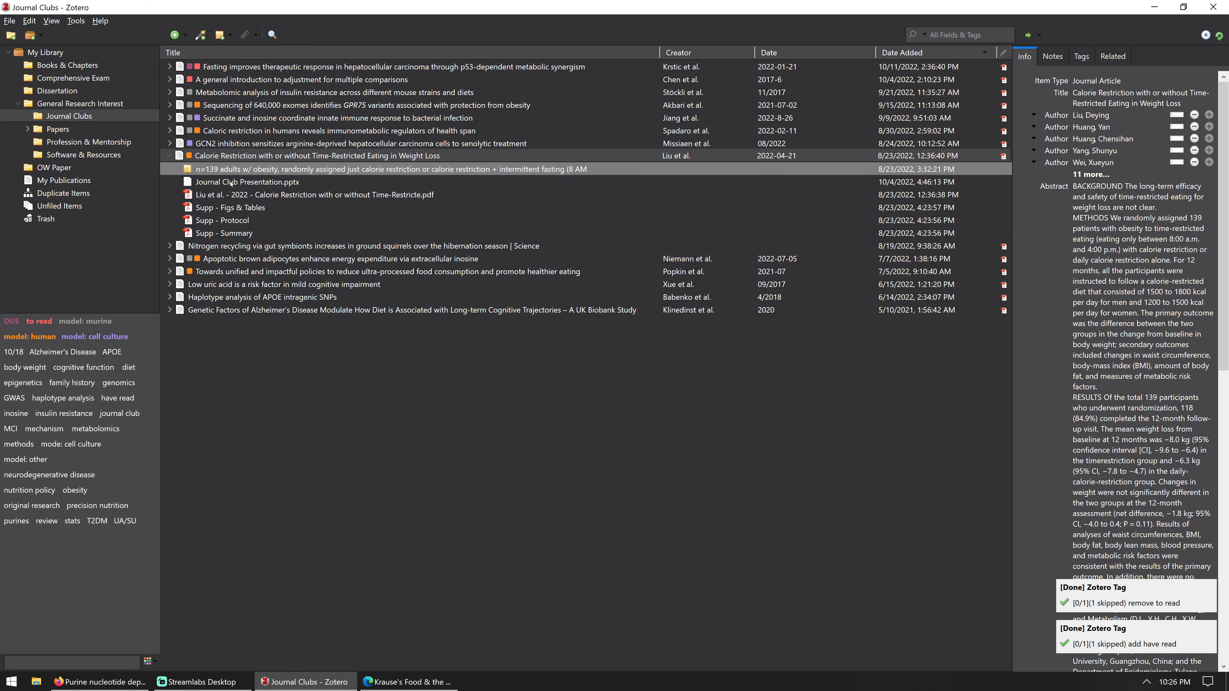
double_click(234, 207)
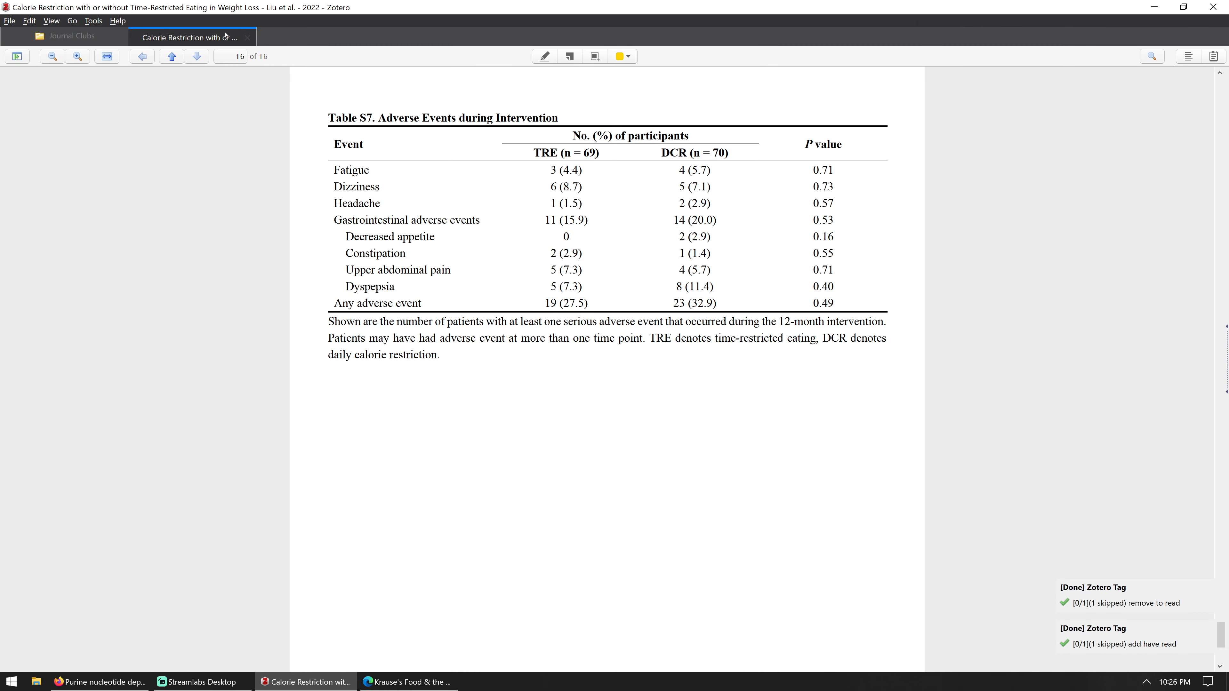
middle_click(226, 36)
key(Down)
key(Down)
key(Return)
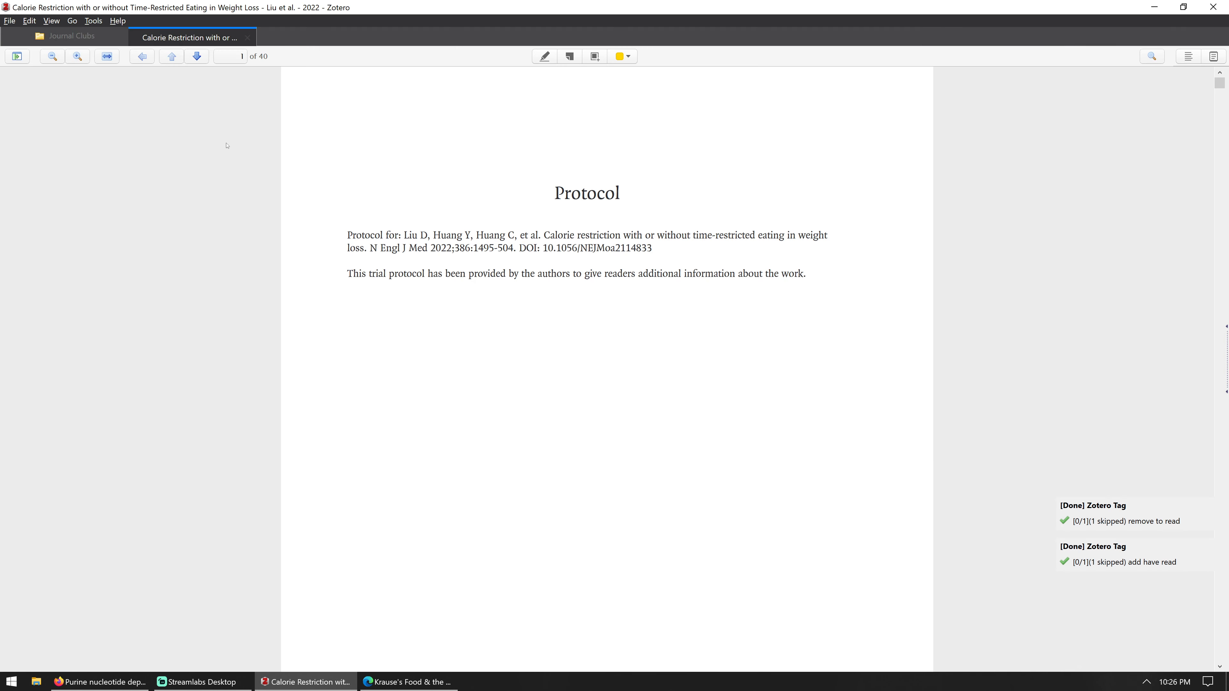
middle_click(230, 45)
- View the Calorie Restriction item's Supp - Summary attachment, close it, and collapse the item
key(Down)
key(Return)
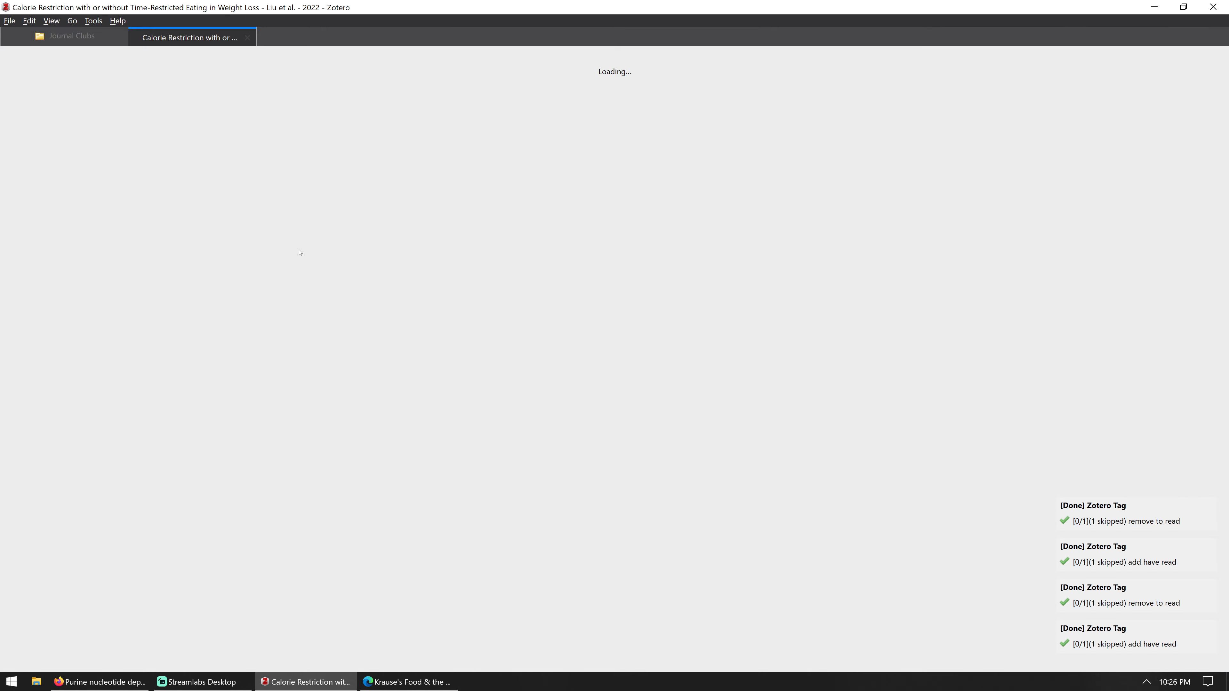
scroll(486, 312, down, 5)
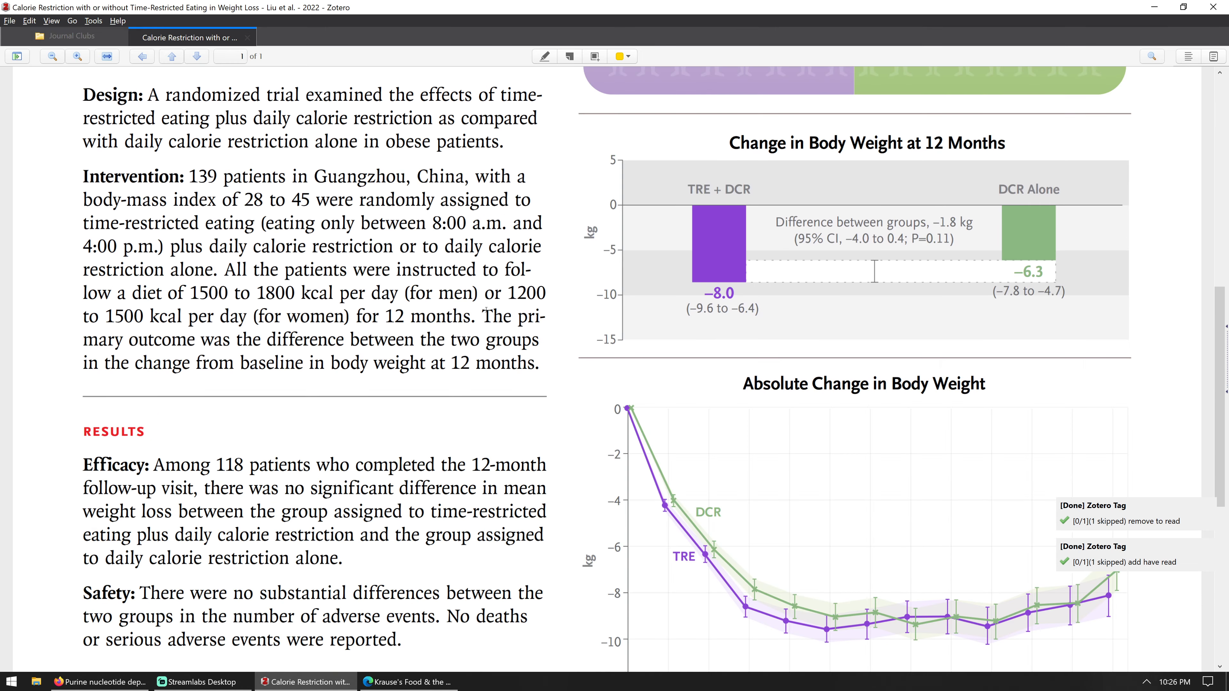
scroll(218, 84, up, 5)
middle_click(191, 37)
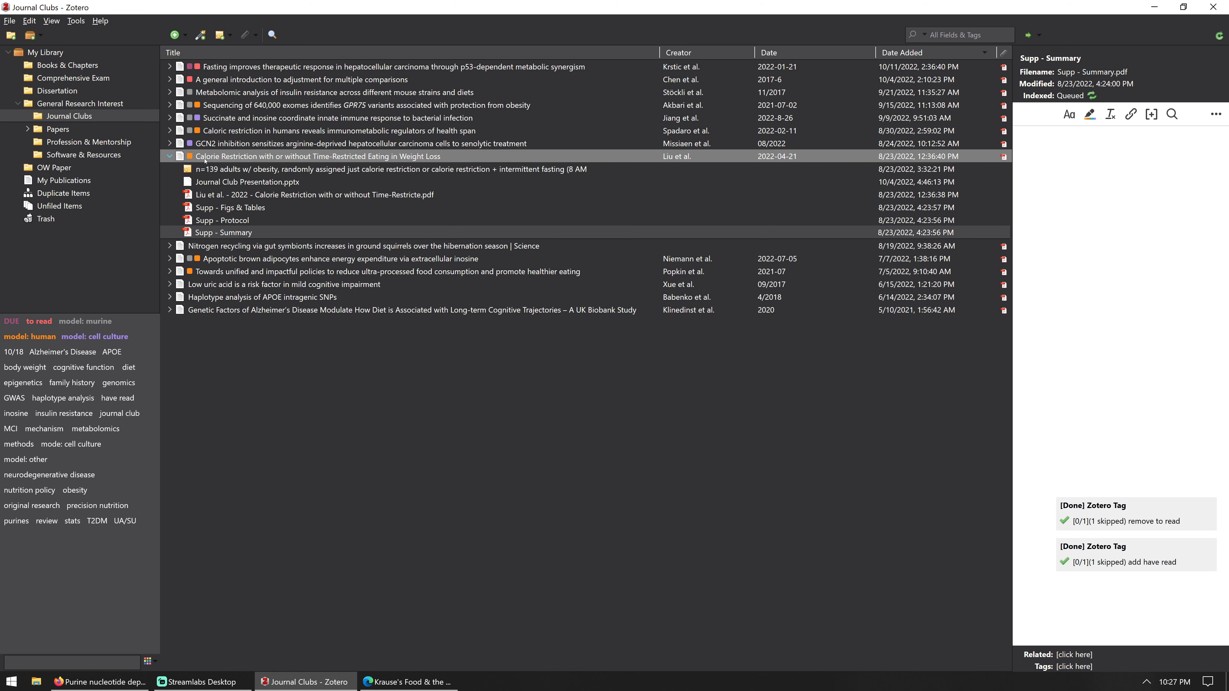
click(219, 160)
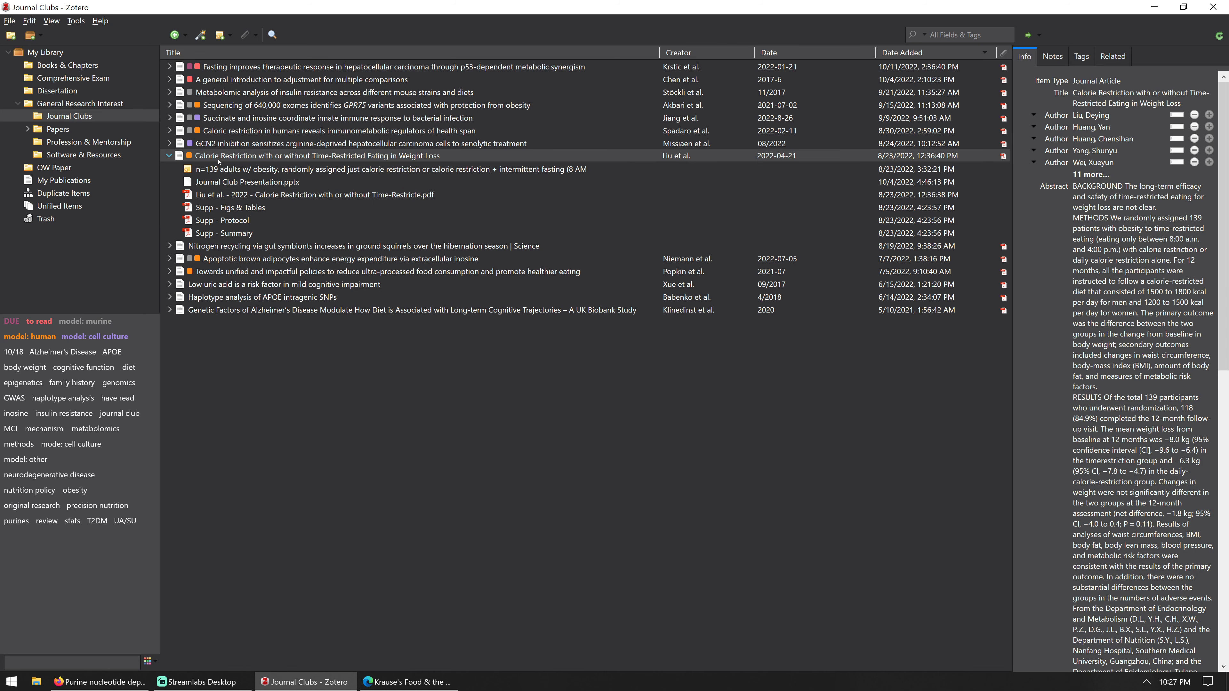
click(169, 156)
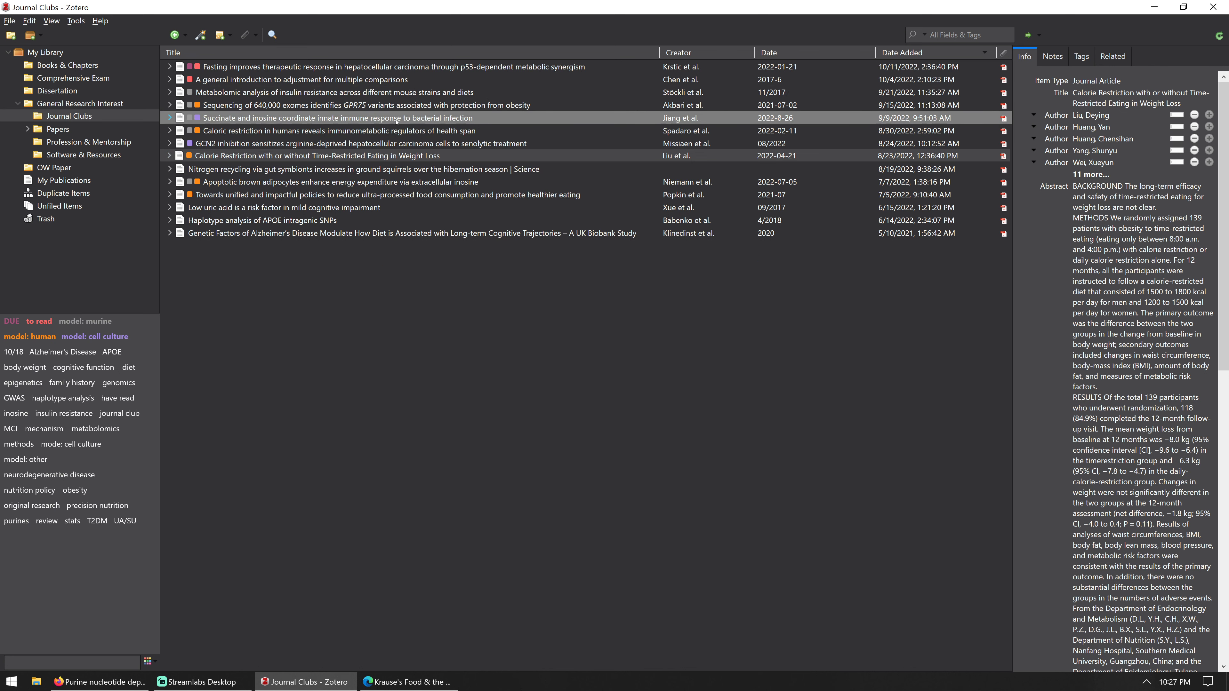
click(186, 35)
click(186, 35)
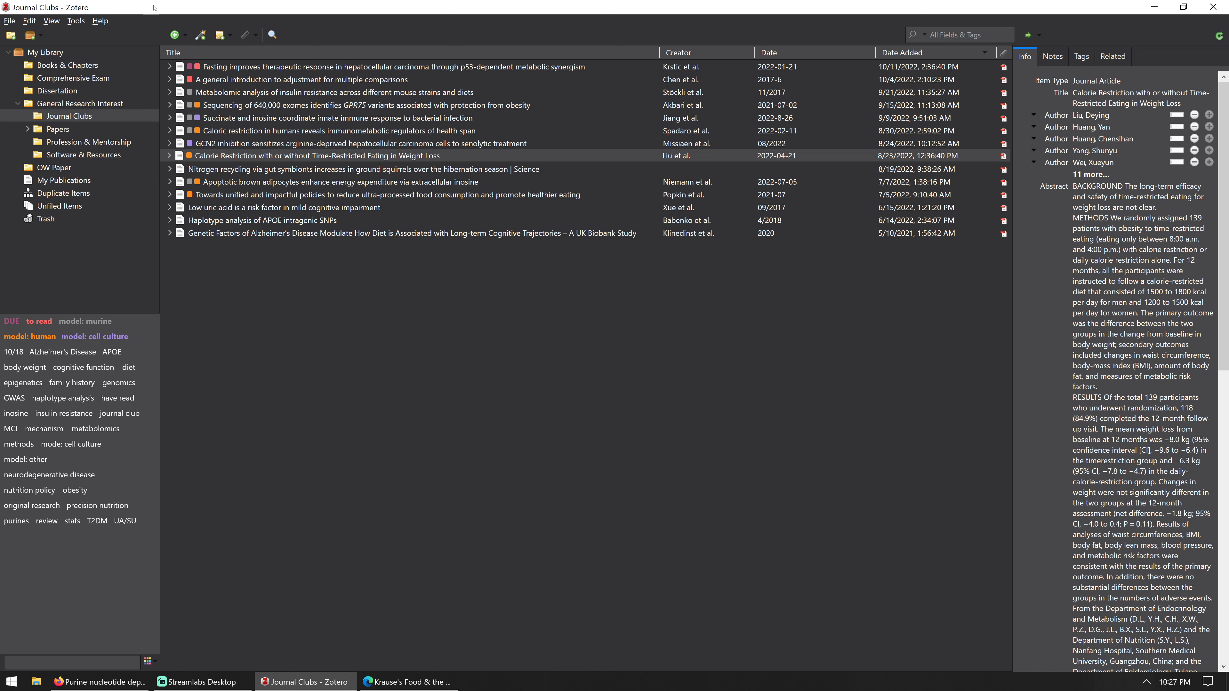